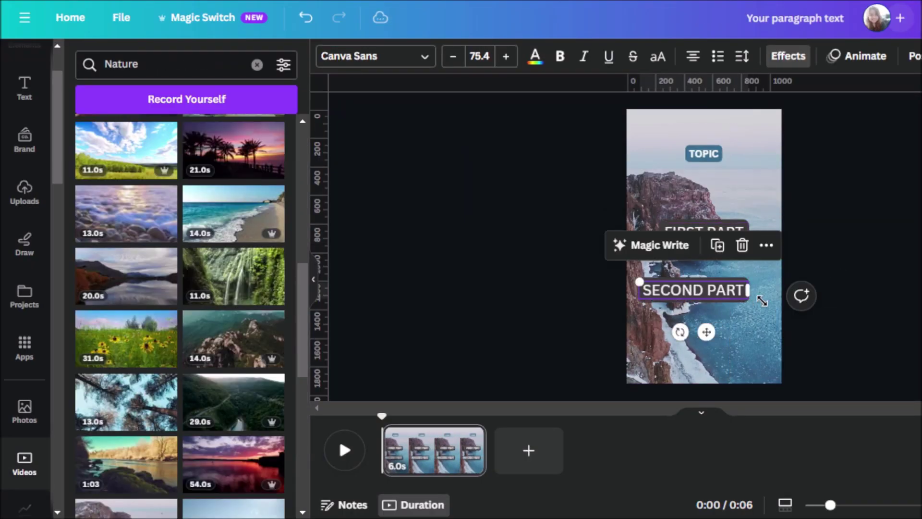
Step: Paste the Topic, Hook and Punchline facts into Bulk create's data table
left_click(216, 440)
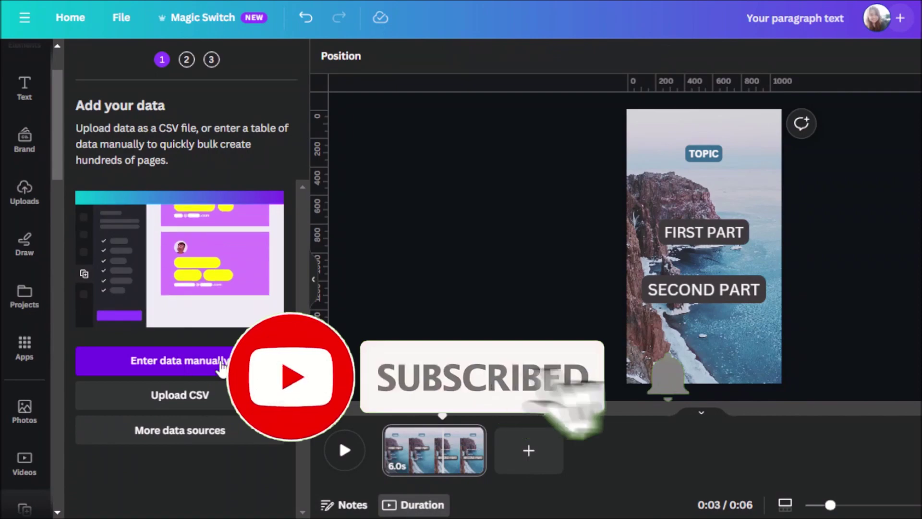
left_click(222, 362)
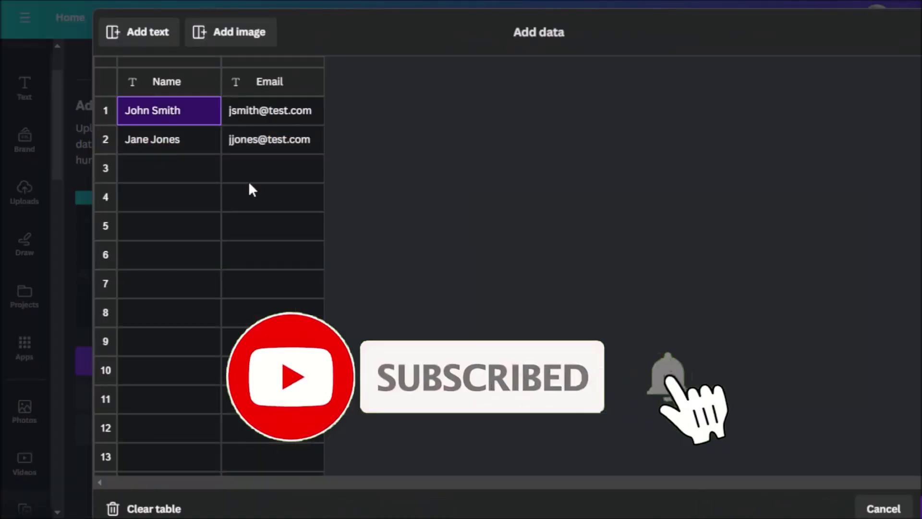
key("ctrl+v")
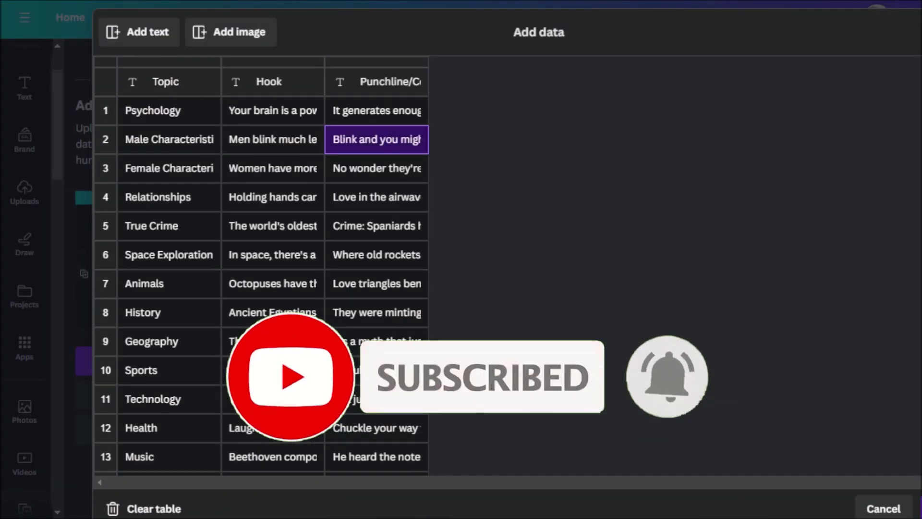
scroll(336, 240, "down", 10)
scroll(355, 288, "up", 10)
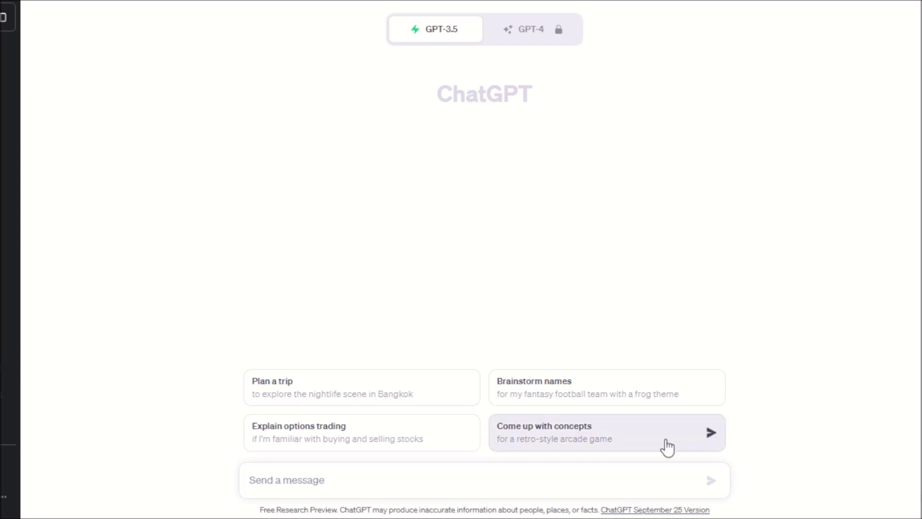
Step: Put the cursor in the new GPT-3.5 chat's message box
left_click(422, 493)
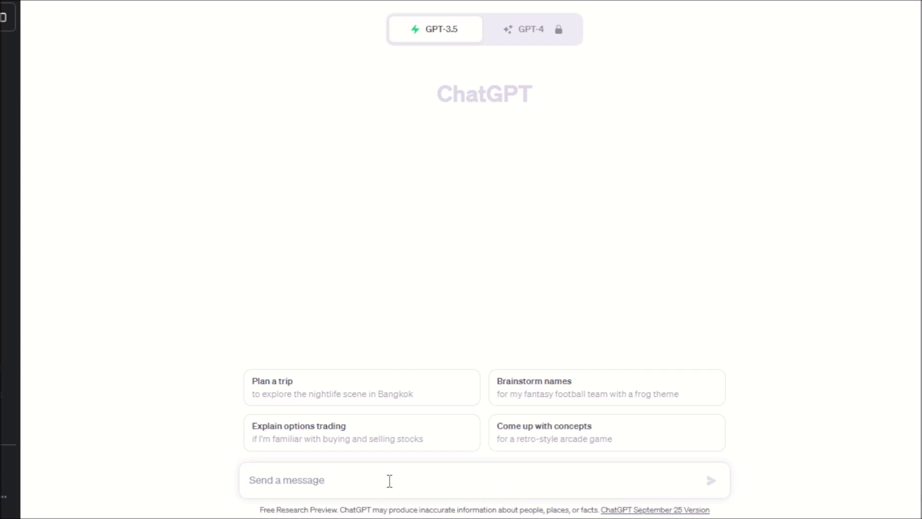
Step: Paste the facts prompt and highlight its 100-sets, table-format and three-column requests
type("Please generate 100 sets of facts. Organize them in a table format, with three columns: first one for the topic, split the fact in two, put the first half in the second column where it should be a line that hooks the readers, and third is for the punch line or conclusion. These facts should cover various subjects such as psychology, male and female characteristics, relationships, true crime, and more. Ensure that no facts are repeated.  The facts should be presented in an engaging, attention-grabbing, and relatable manner, possibly with a touch of exaggeration. The language complexity should be at a level suitable for readers 12 years old and up.")
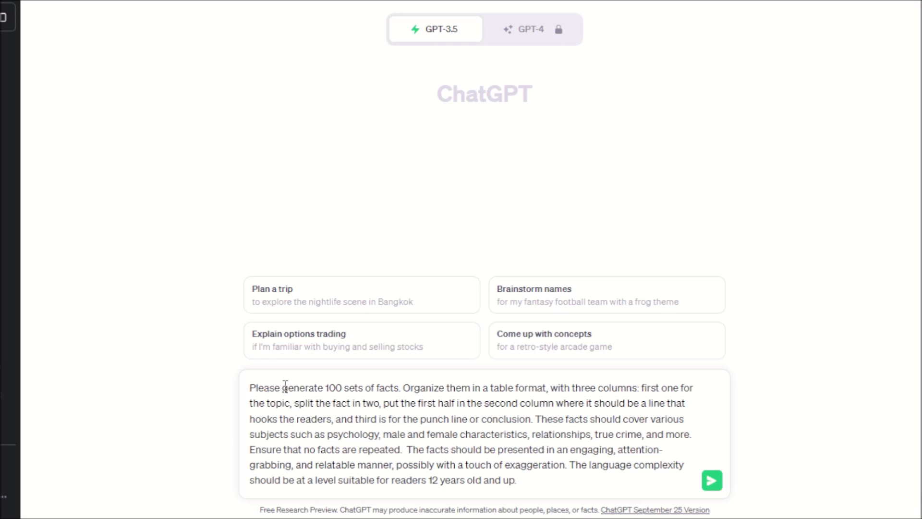
left_click_drag(282, 387, 404, 387)
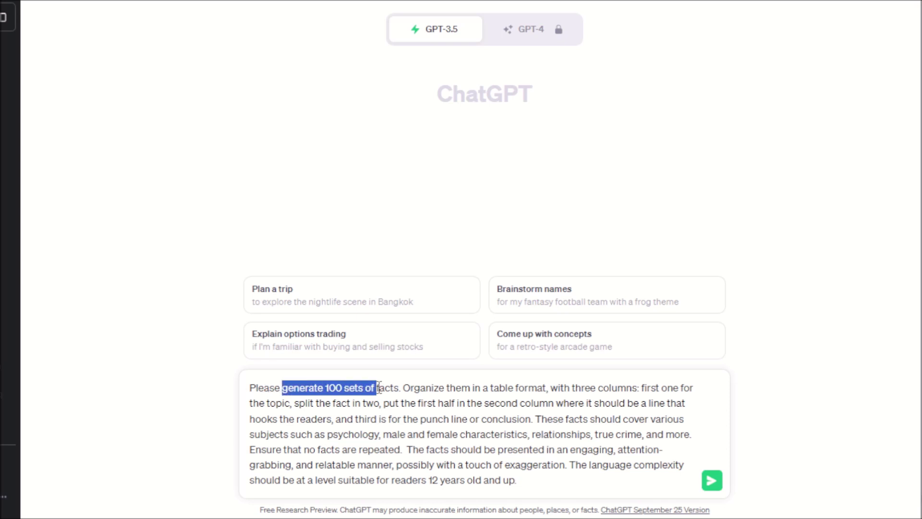
left_click(425, 393)
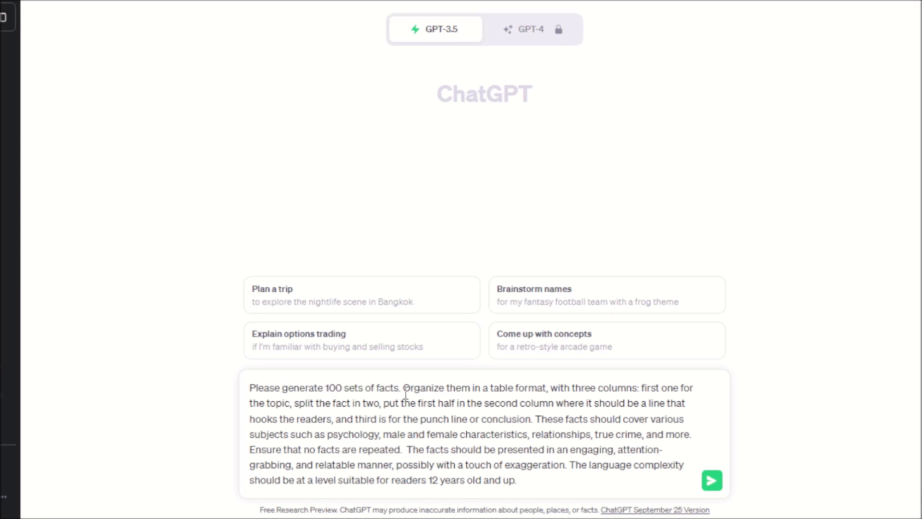
mouse_move(406, 393)
left_mouse_down()
mouse_move(551, 393)
mouse_move(491, 388)
left_mouse_up()
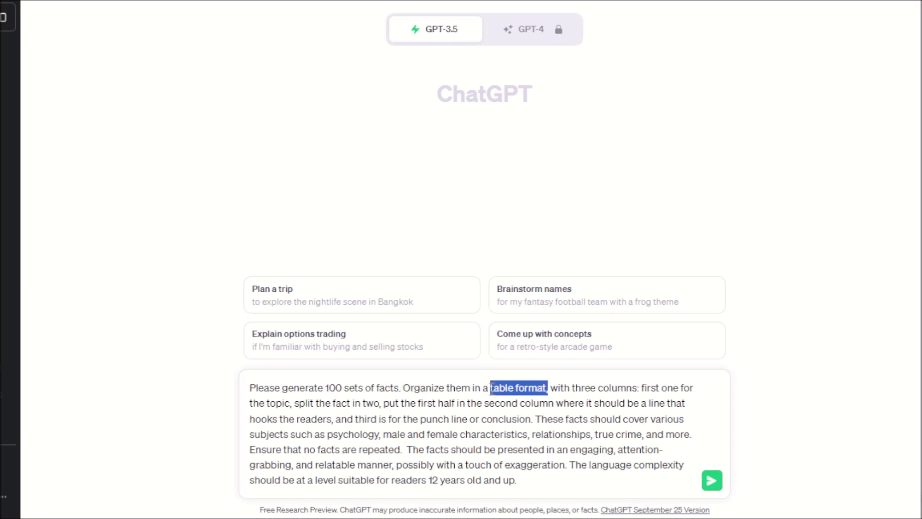
left_click_drag(491, 388, 546, 388)
left_click_drag(553, 388, 642, 388)
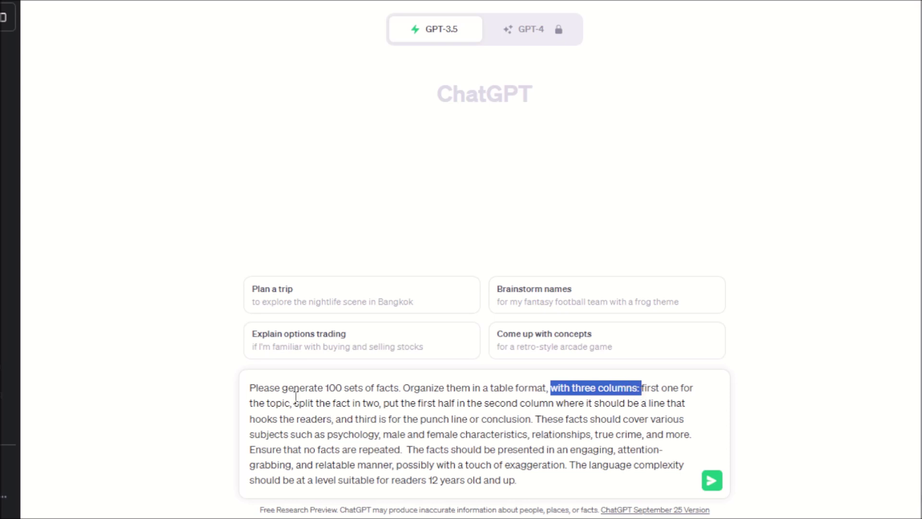
Step: Highlight the split-fact, hook, punchline and no-repeated-facts instructions in the prompt
left_click_drag(294, 403, 383, 405)
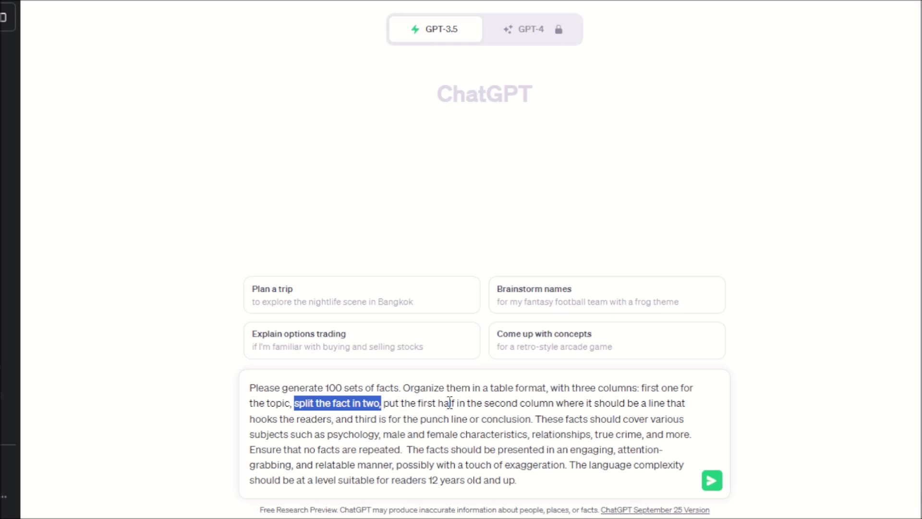
left_click_drag(449, 403, 564, 408)
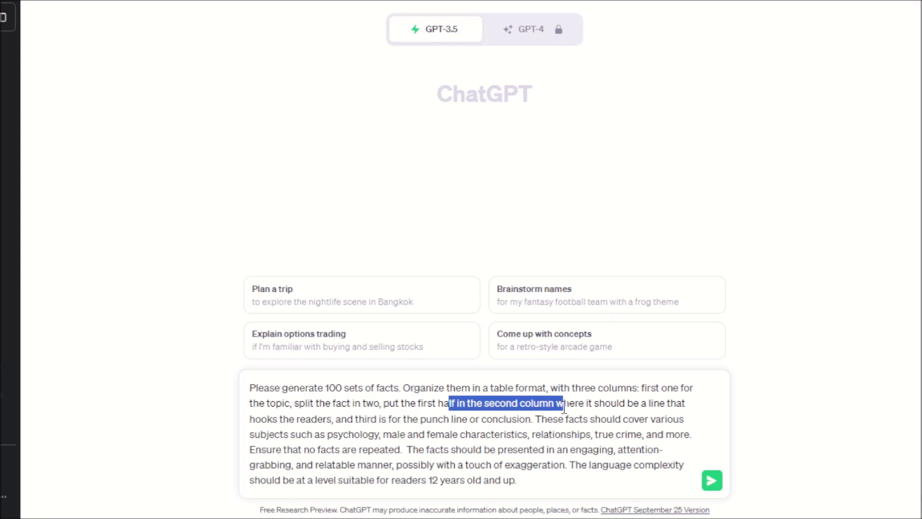
left_click(616, 403)
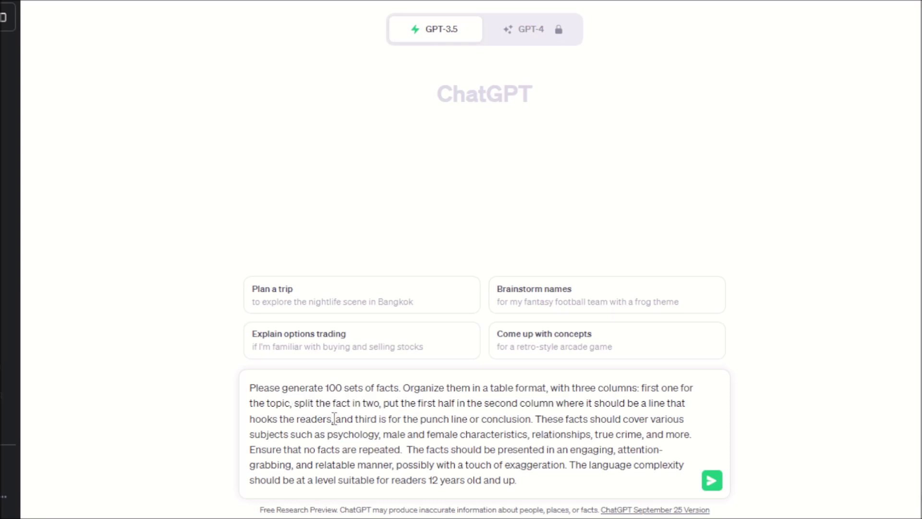
left_click_drag(334, 419, 249, 420)
left_click(383, 419)
left_click_drag(381, 419, 531, 419)
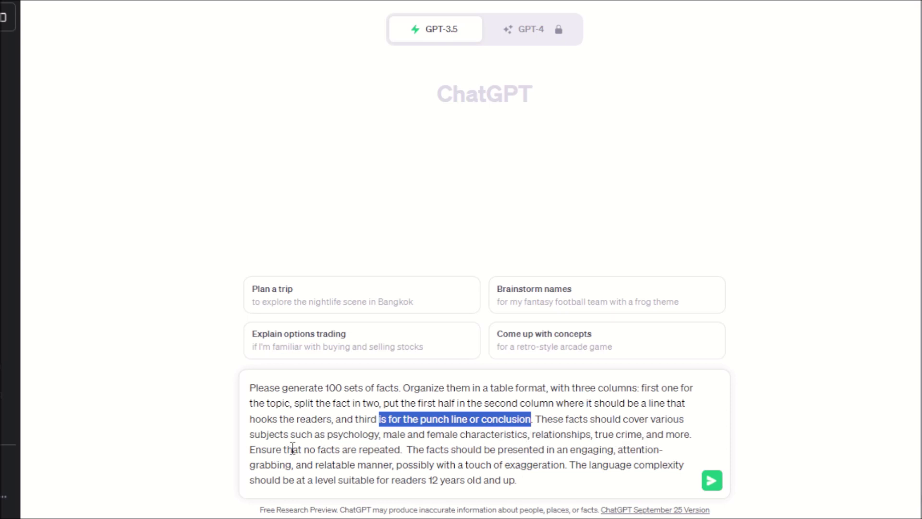
left_click_drag(255, 450, 576, 455)
left_click(407, 450)
left_click(443, 466)
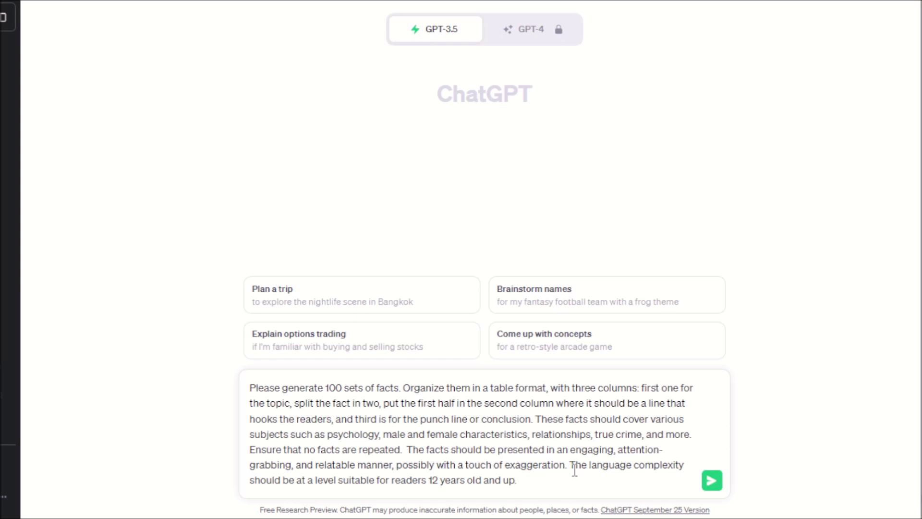
Step: Send the prompt and scroll down through the generated Topic/Hook/Punchline table
left_click(711, 480)
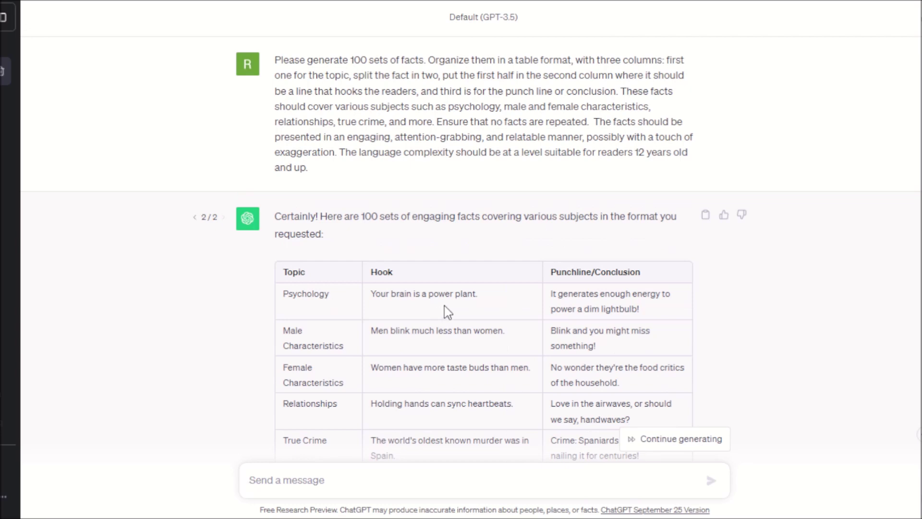
scroll(445, 308, "down", 2)
scroll(281, 271, "down", 7)
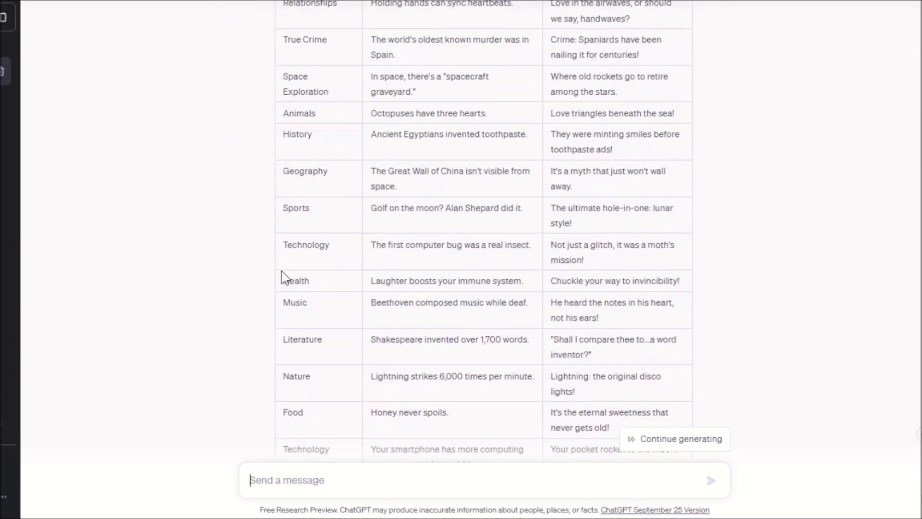
scroll(282, 271, "down", 3)
scroll(281, 268, "down", 2)
scroll(282, 267, "down", 1)
scroll(282, 267, "down", 3)
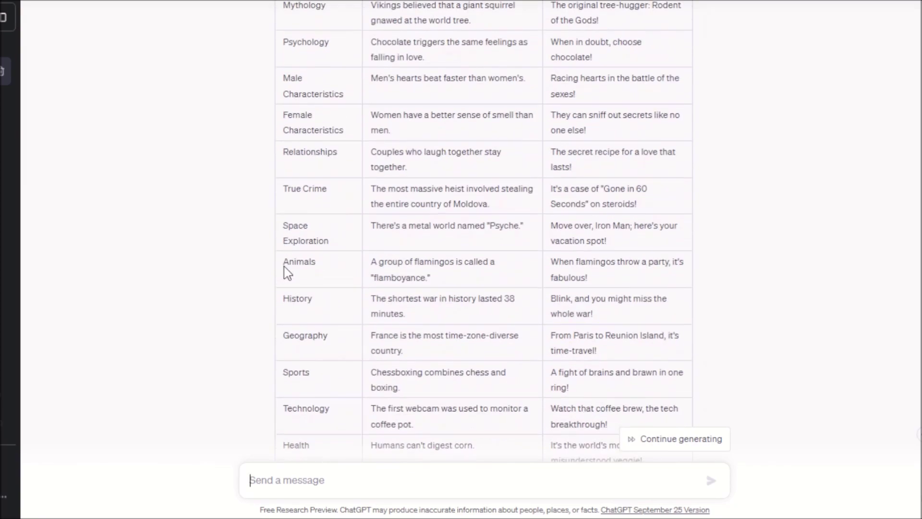
scroll(407, 289, "down", 3)
scroll(410, 293, "down", 6)
scroll(410, 291, "down", 6)
scroll(409, 290, "down", 5)
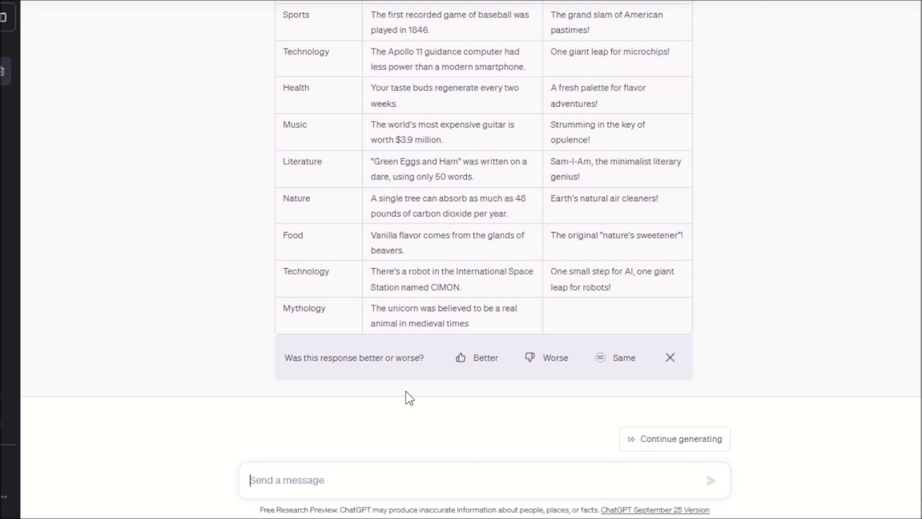
Step: Scroll back up through the facts table to review it from the top
scroll(457, 381, "up", 10)
scroll(577, 370, "up", 10)
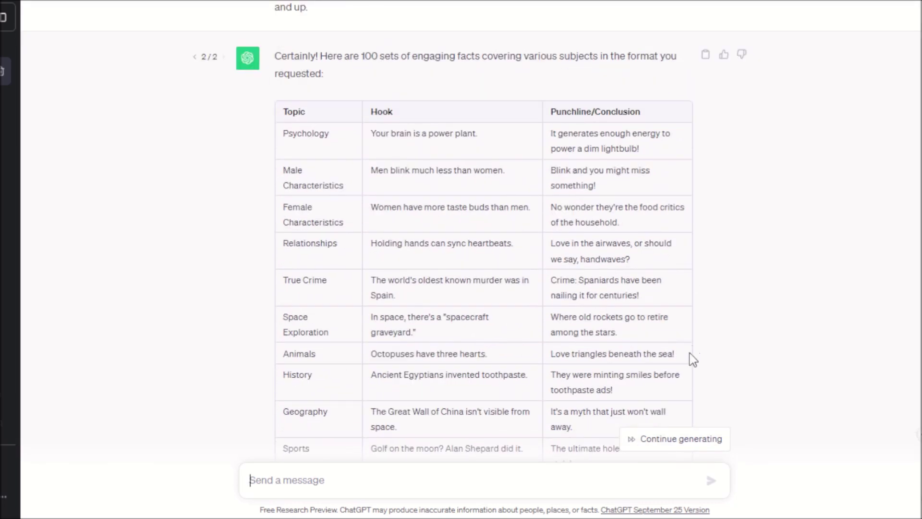
scroll(575, 411, "down", 8)
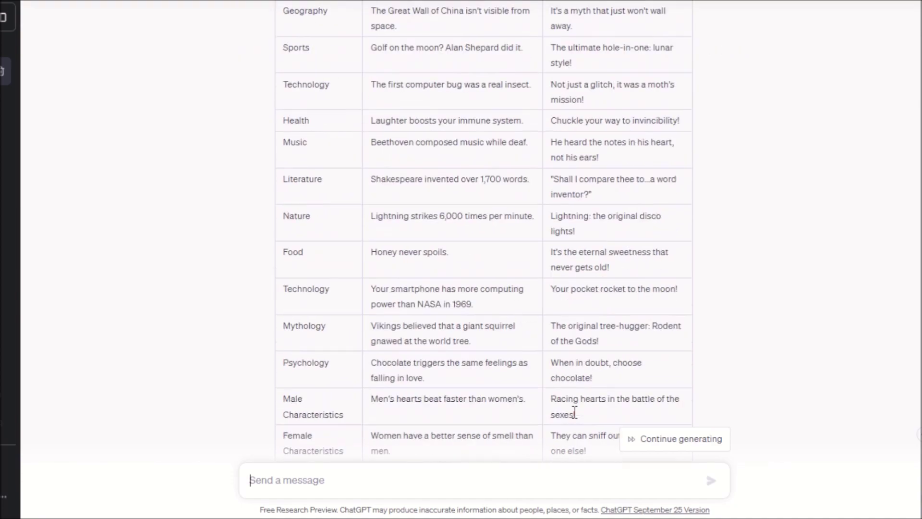
scroll(574, 412, "down", 8)
scroll(574, 411, "down", 5)
scroll(576, 411, "up", 9)
scroll(580, 411, "up", 7)
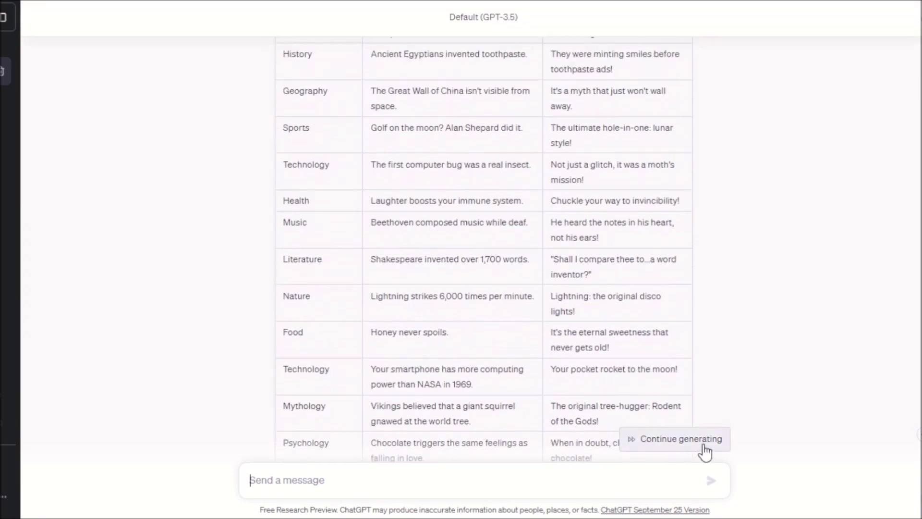
scroll(540, 423, "up", 7)
scroll(546, 374, "up", 2)
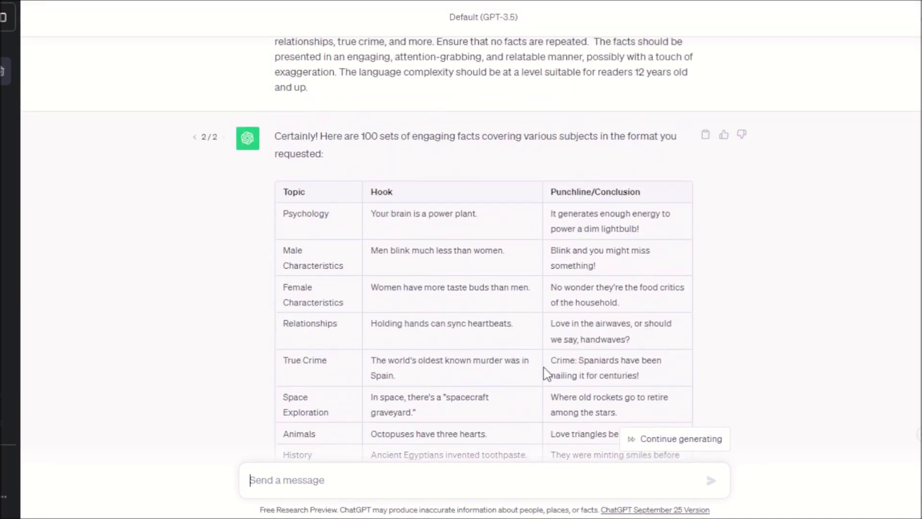
scroll(538, 265, "up", 2)
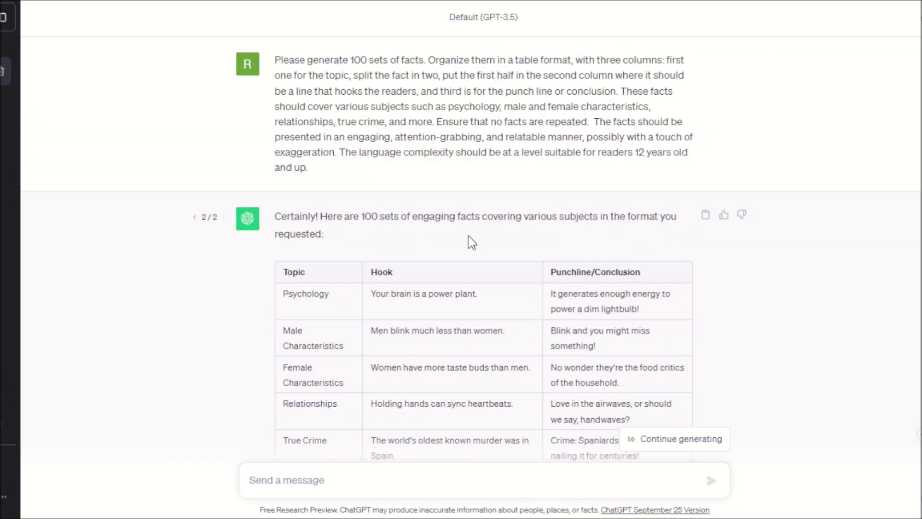
mouse_move(483, 114)
scroll(482, 250, "down", 3)
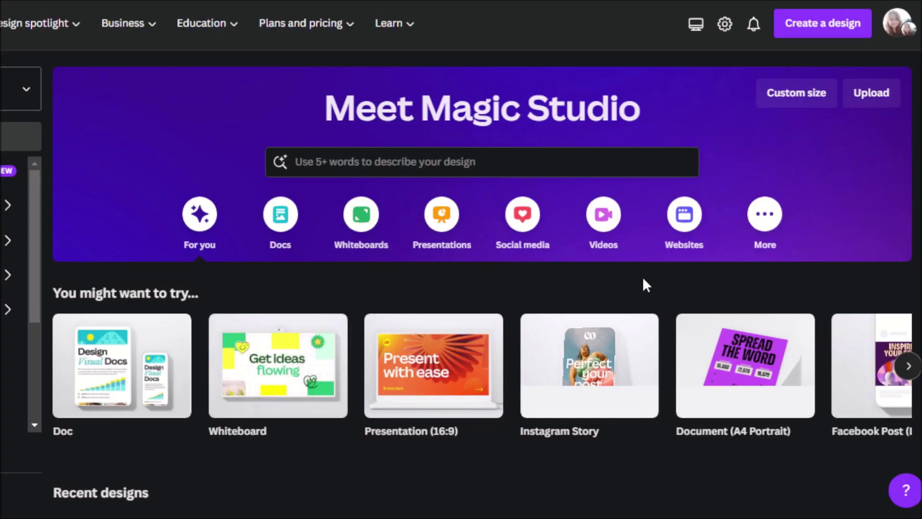
Step: Create a blank YouTube Shorts 1080 × 1920 px design from a 'youtube shorts' search
left_click(819, 29)
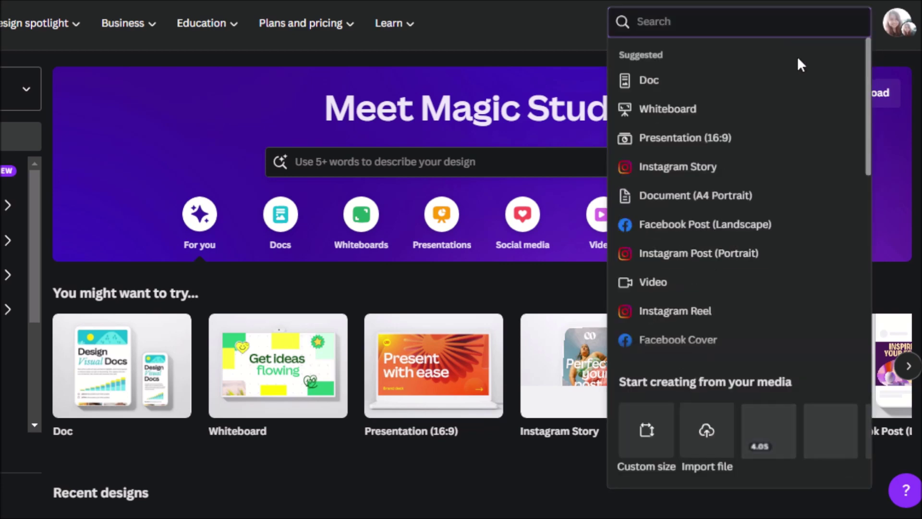
type("youtube shor")
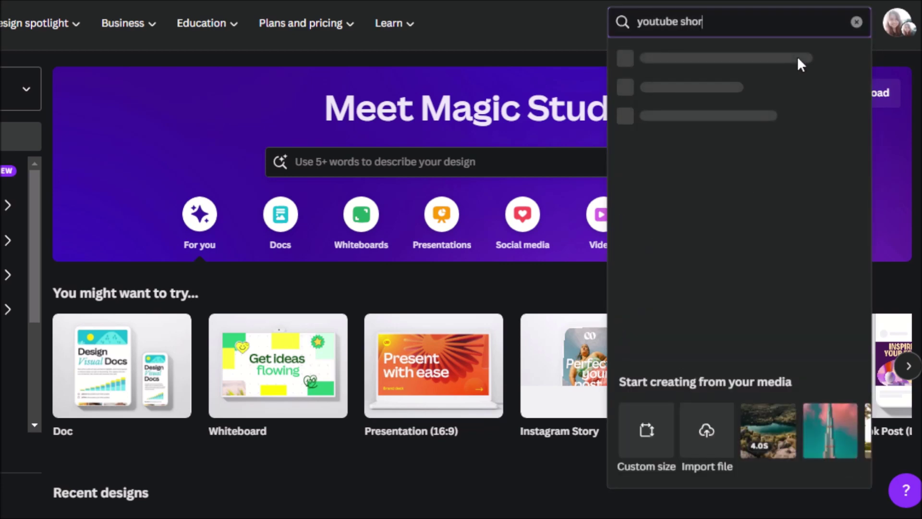
type("ts")
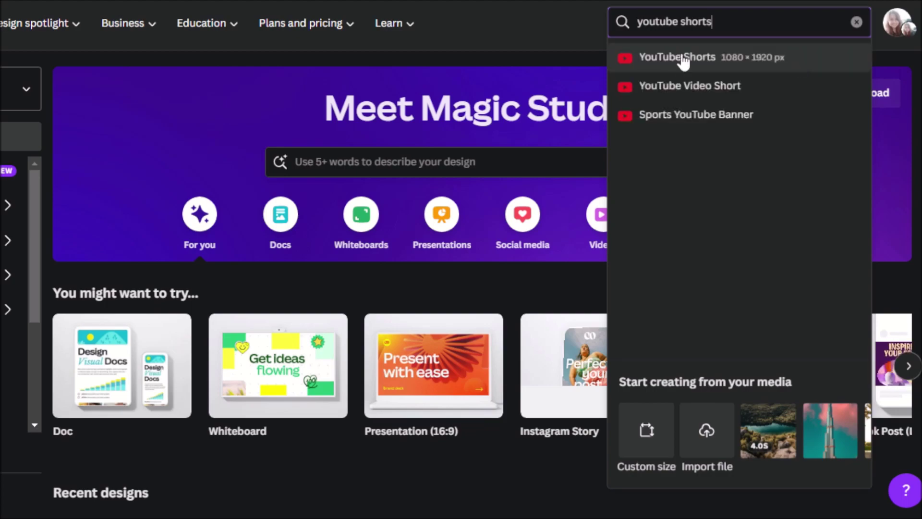
left_click(682, 56)
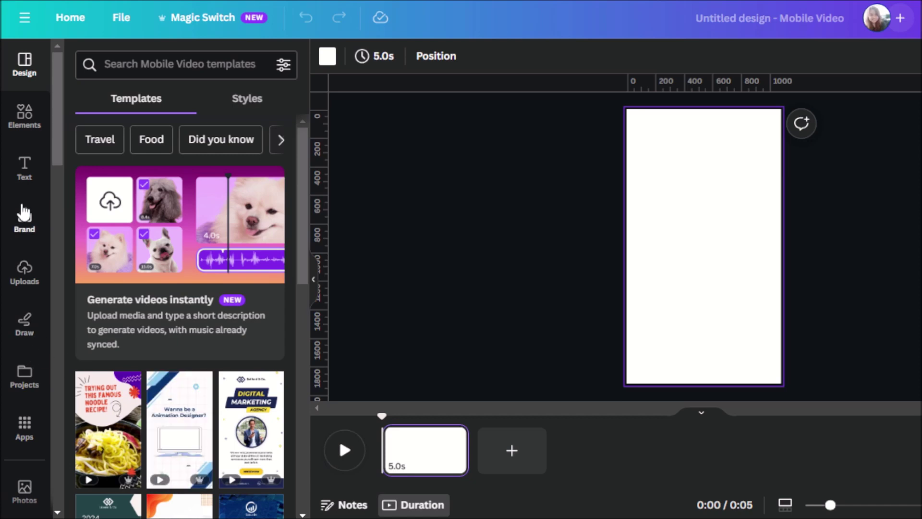
Step: Open the Videos library and show all Nature stock videos
scroll(23, 212, "down", 3)
left_click(23, 385)
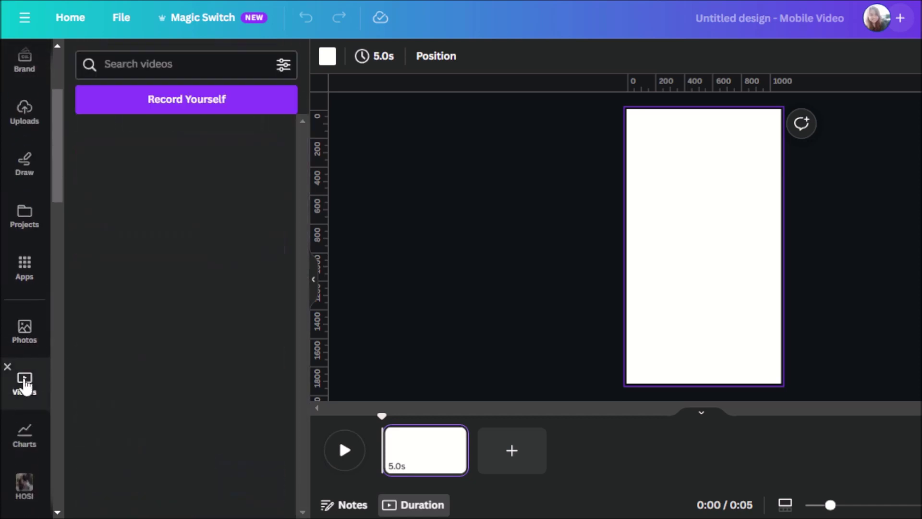
scroll(24, 383, "up", 2)
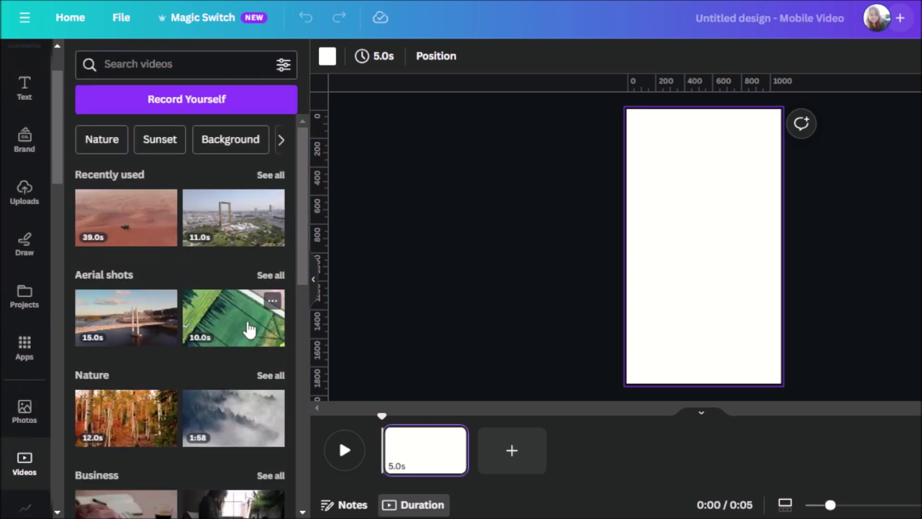
scroll(246, 323, "down", 2)
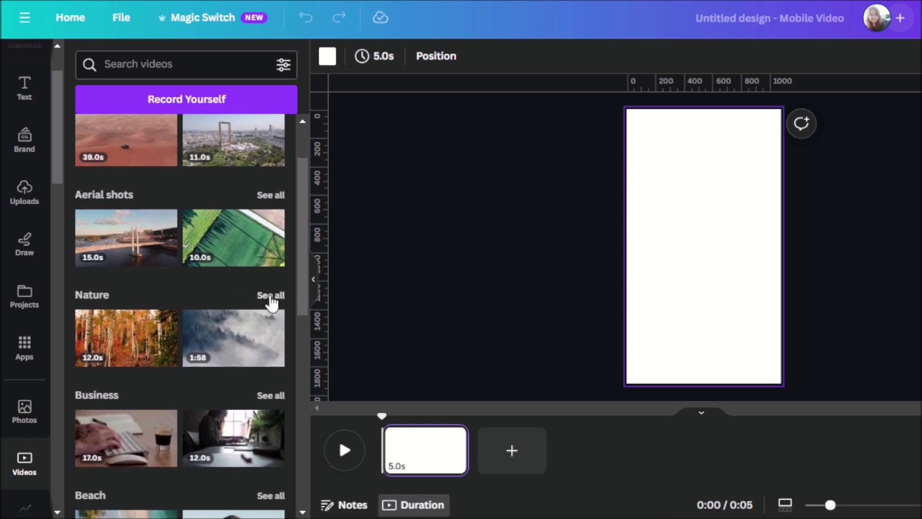
left_click(271, 295)
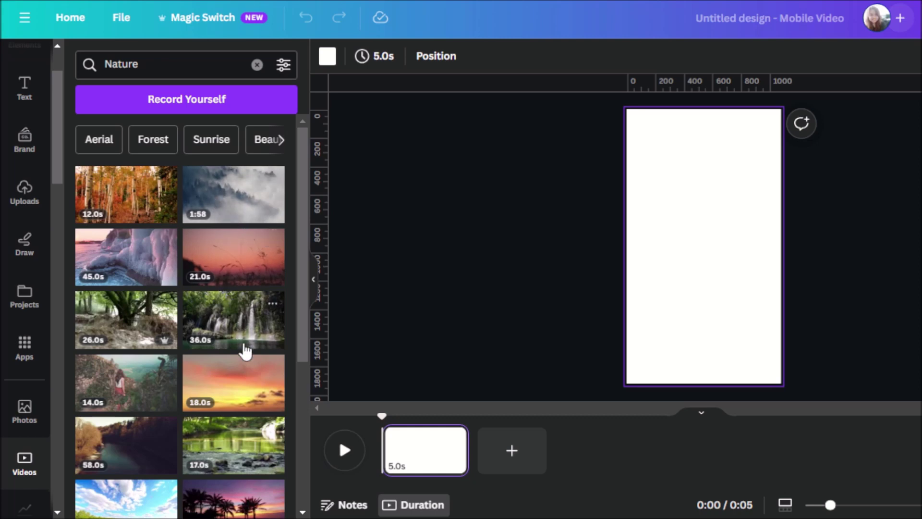
Step: Browse the Nature clips and drag the sea-cliff video onto the page
scroll(245, 352, "down", 2)
scroll(244, 355, "down", 2)
scroll(244, 361, "down", 2)
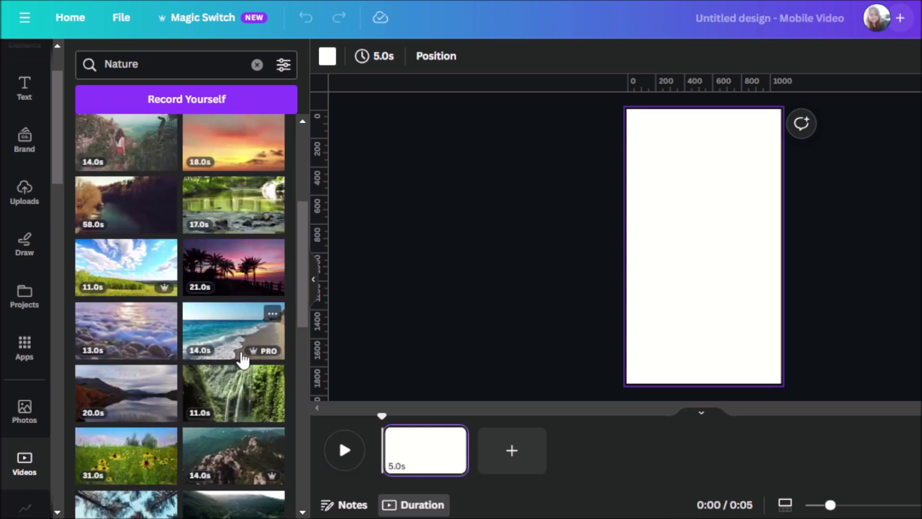
scroll(242, 358, "down", 2)
scroll(235, 365, "down", 2)
scroll(223, 362, "up", 10)
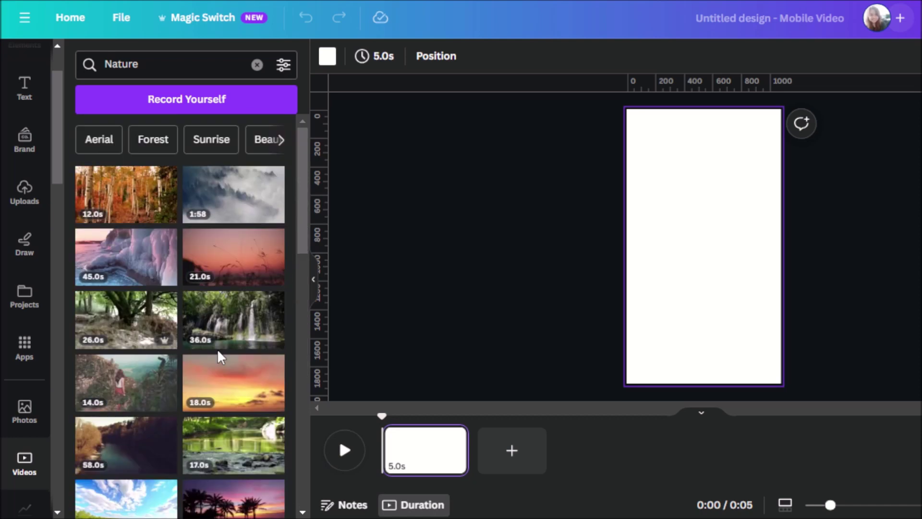
scroll(212, 365, "down", 5)
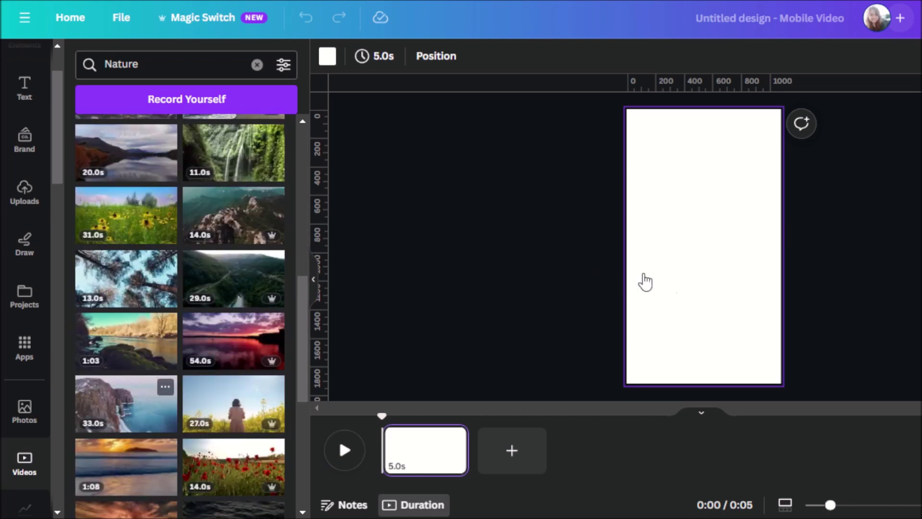
left_click_drag(645, 282, 751, 282)
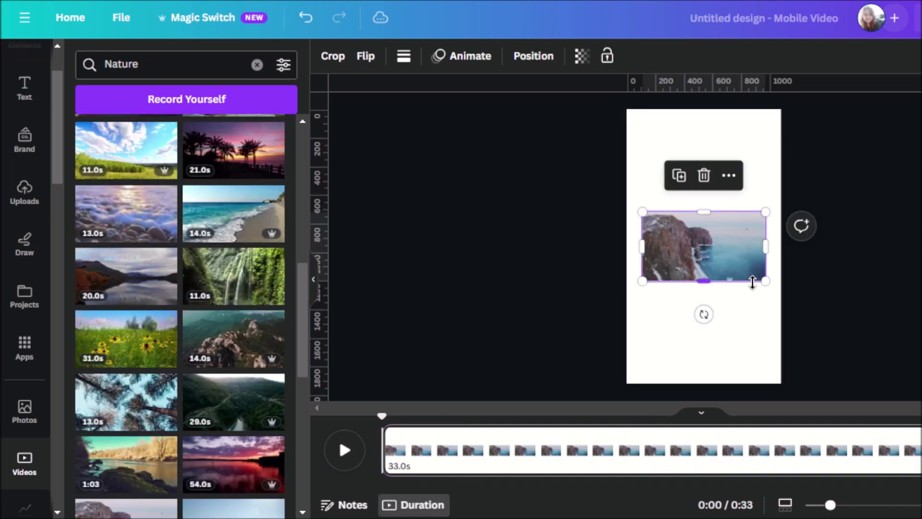
Step: Set the sea-cliff clip as the page background and trim it to 6 seconds
right_click(684, 258)
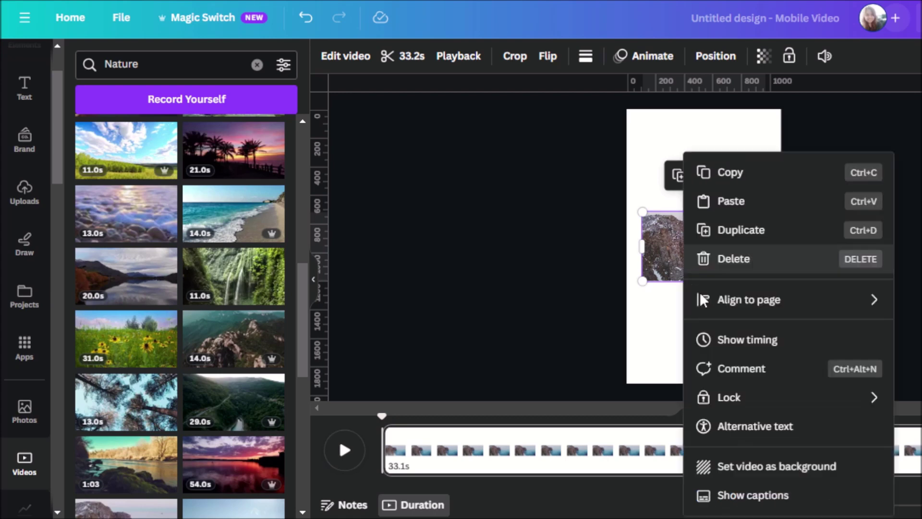
left_click(764, 468)
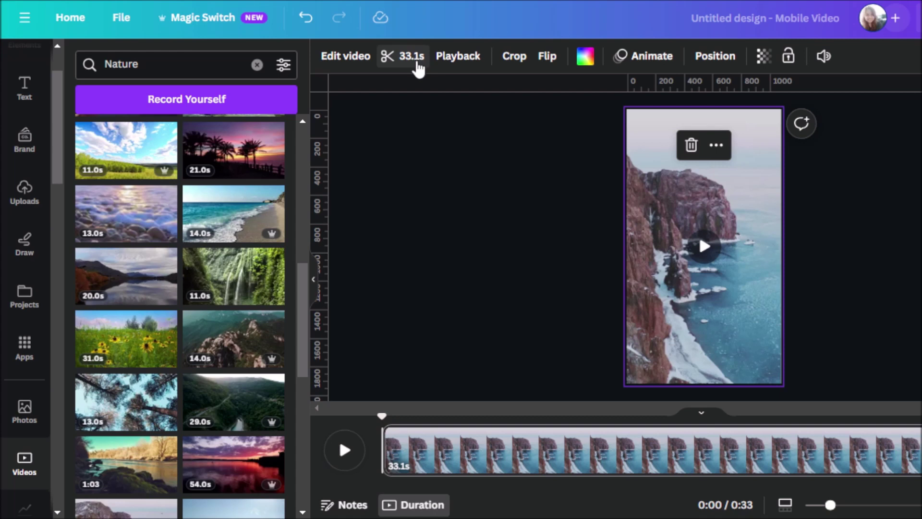
left_click(416, 62)
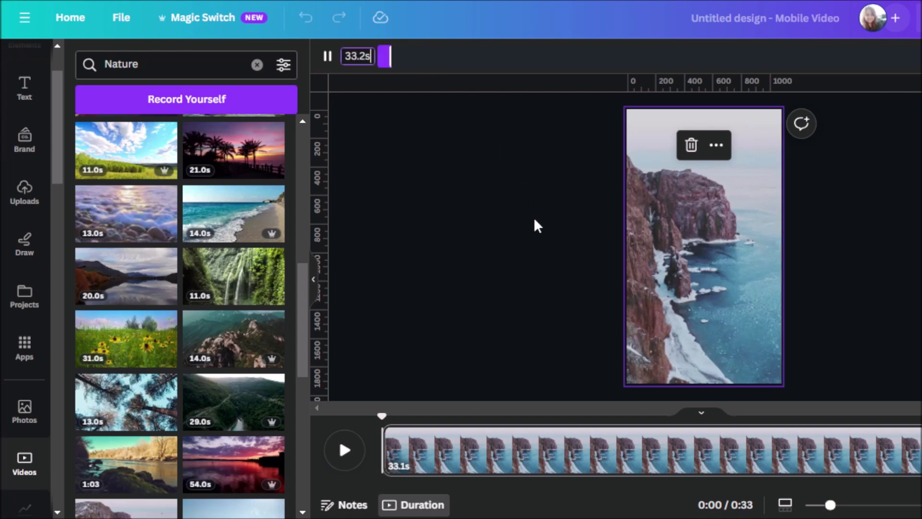
left_click(351, 57)
type("6")
key("Return")
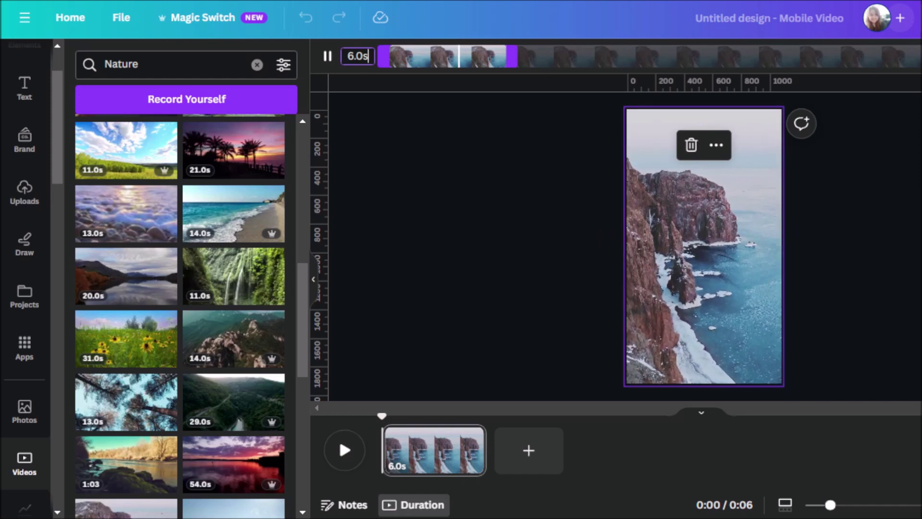
key("Return")
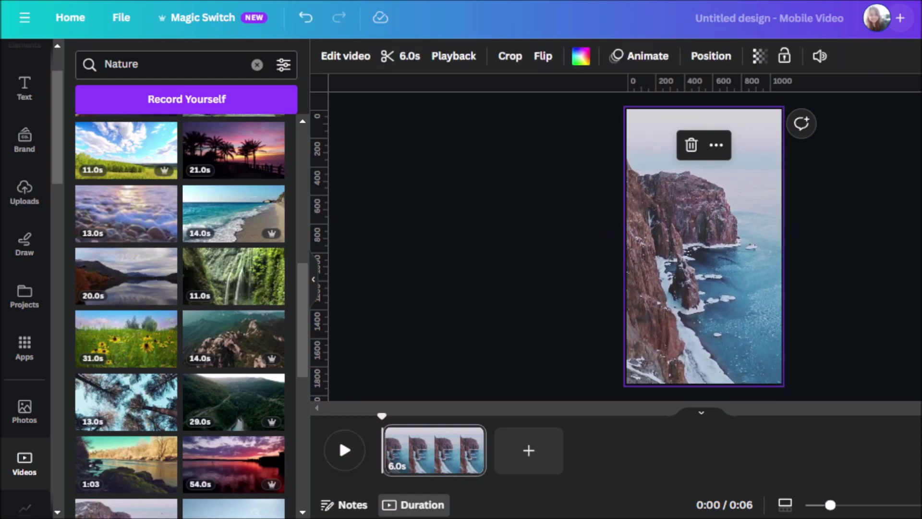
mouse_move(648, 373)
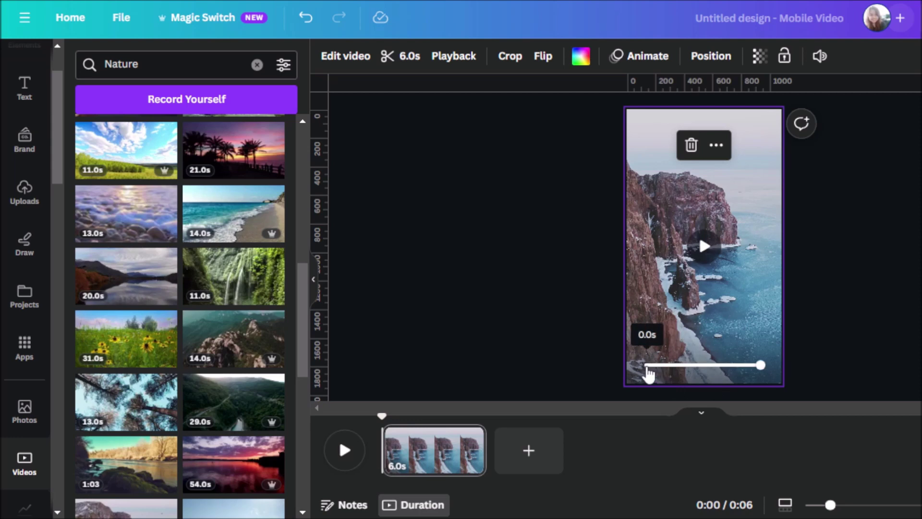
Step: Reframe the cliff footage in the portrait page and place a text box near the top
left_click(704, 247)
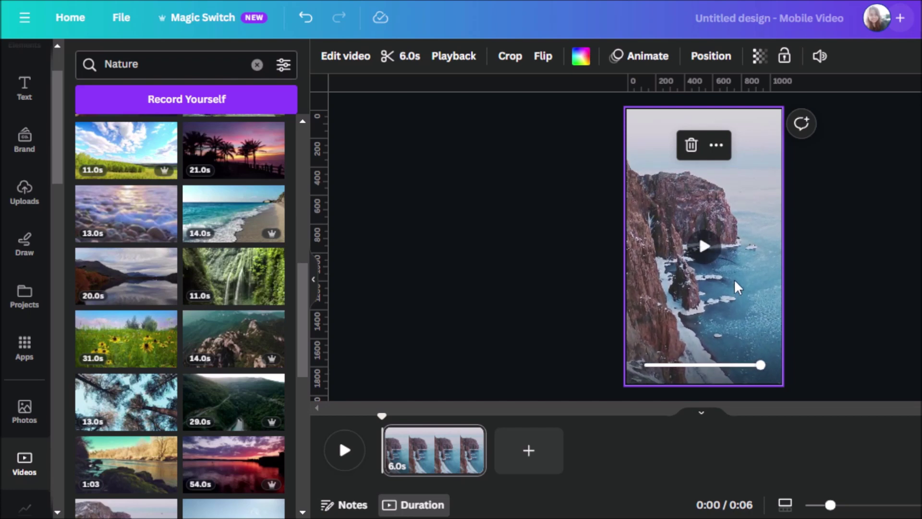
left_click(851, 261)
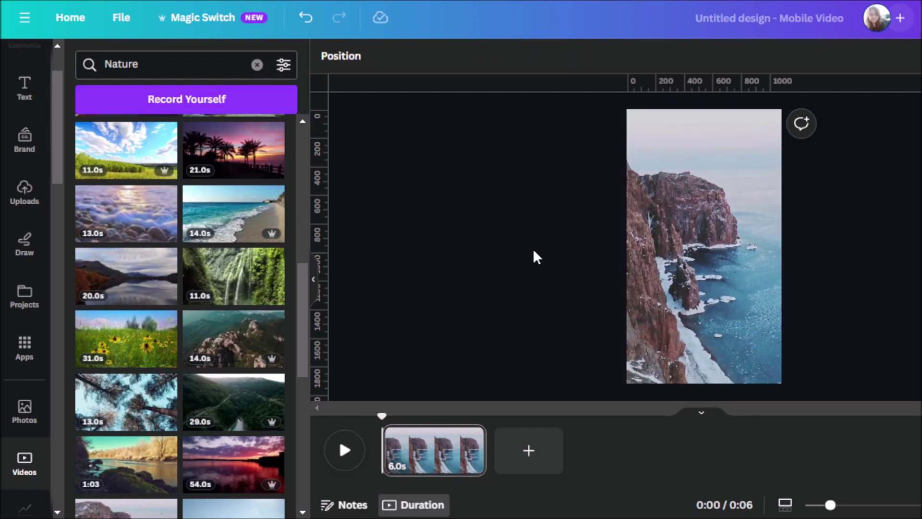
double_click(715, 279)
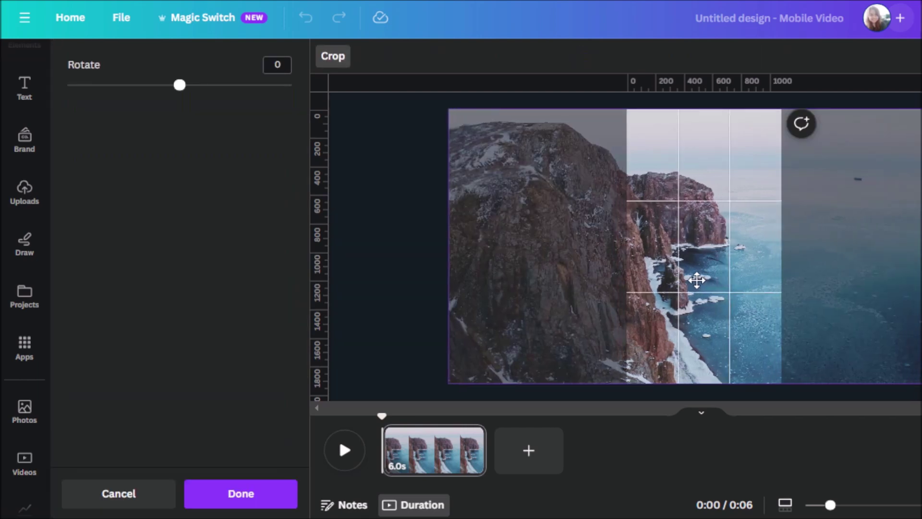
mouse_move(696, 279)
left_mouse_down()
mouse_move(700, 286)
mouse_move(691, 286)
left_mouse_up()
double_click(701, 247)
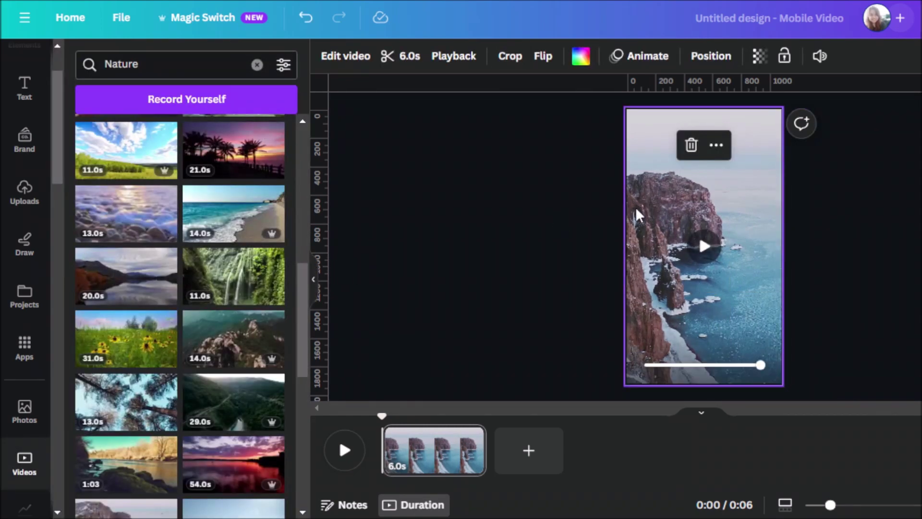
mouse_move(670, 213)
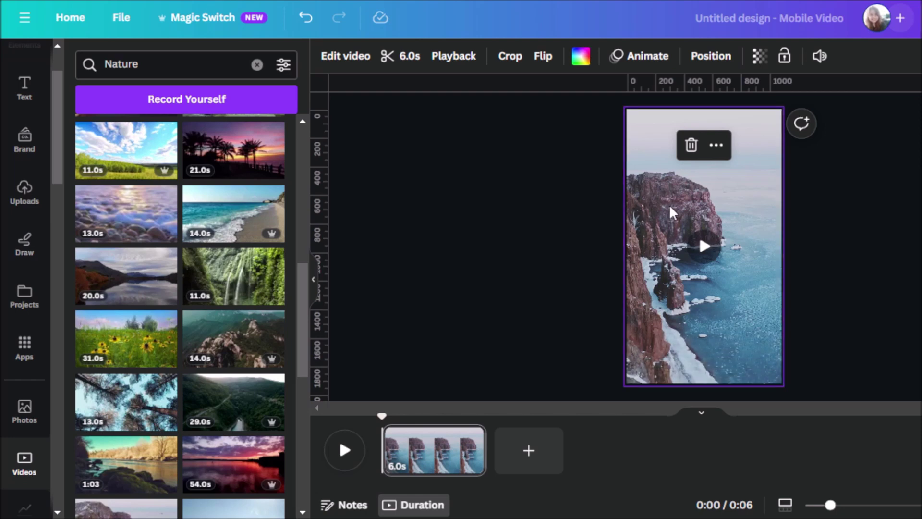
key("t")
mouse_move(717, 282)
left_mouse_down()
mouse_move(716, 194)
mouse_move(766, 182)
left_mouse_up()
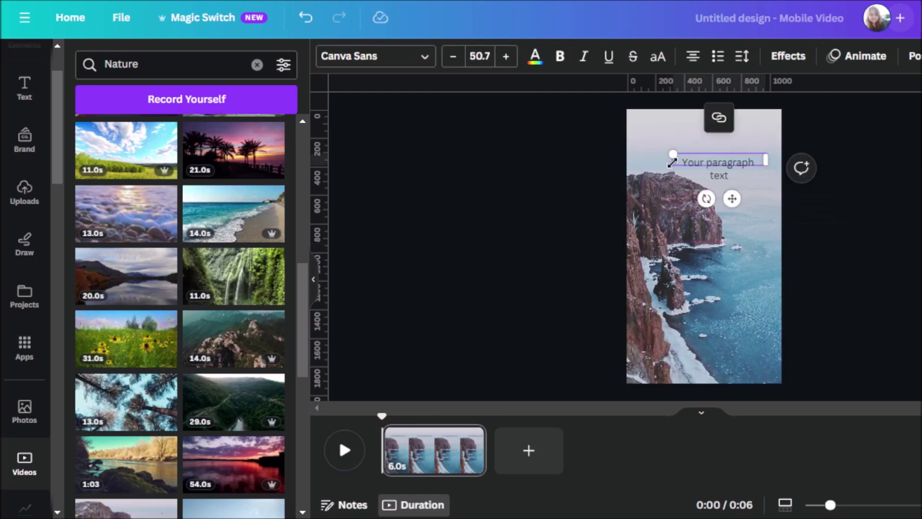
Step: Retitle the top placeholder TOPIC and add an enlarged FIRST PART text box mid-page
double_click(735, 157)
type("TOPIC")
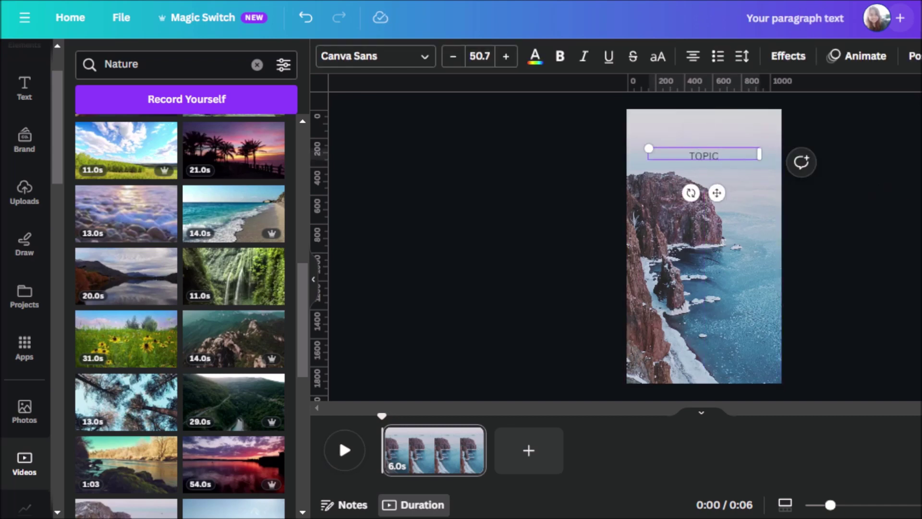
left_click(789, 264)
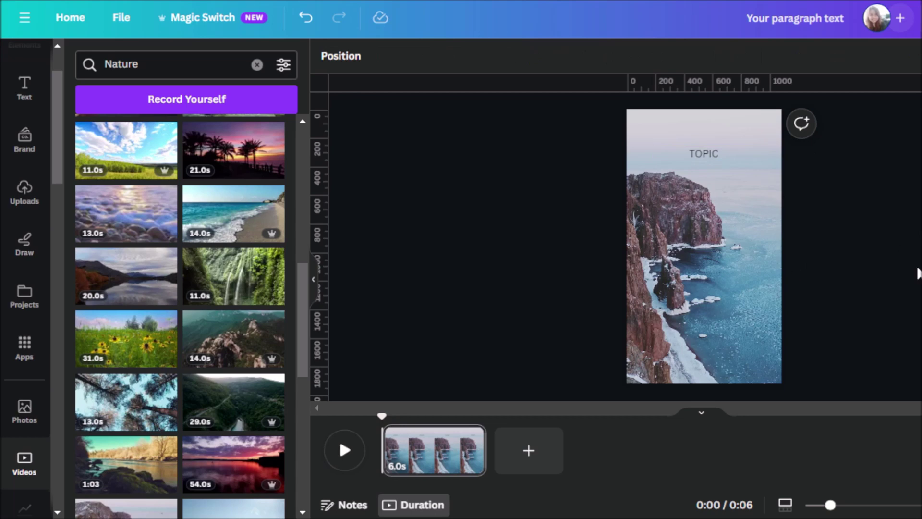
key("t")
key("BackSpace")
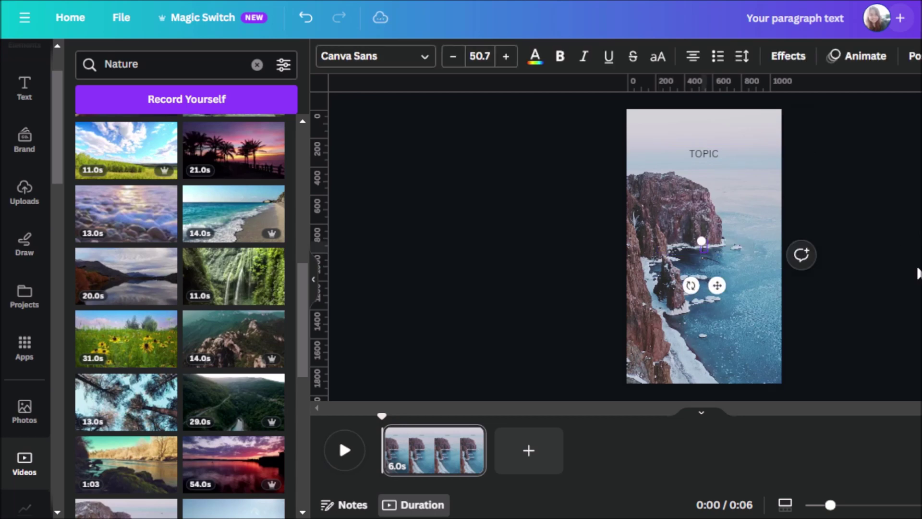
type("FIRST PART")
mouse_move(721, 253)
left_mouse_down()
mouse_move(757, 269)
mouse_move(711, 296)
left_mouse_up()
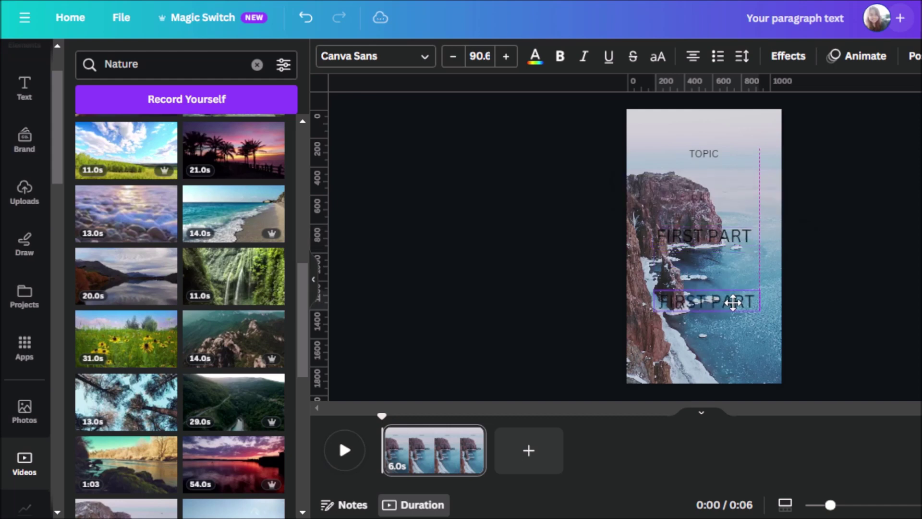
Step: Change the lower text box to read SECOND PART and widen it
double_click(678, 300)
type("SECOND PART")
left_click_drag(757, 292, 778, 291)
left_click(914, 56)
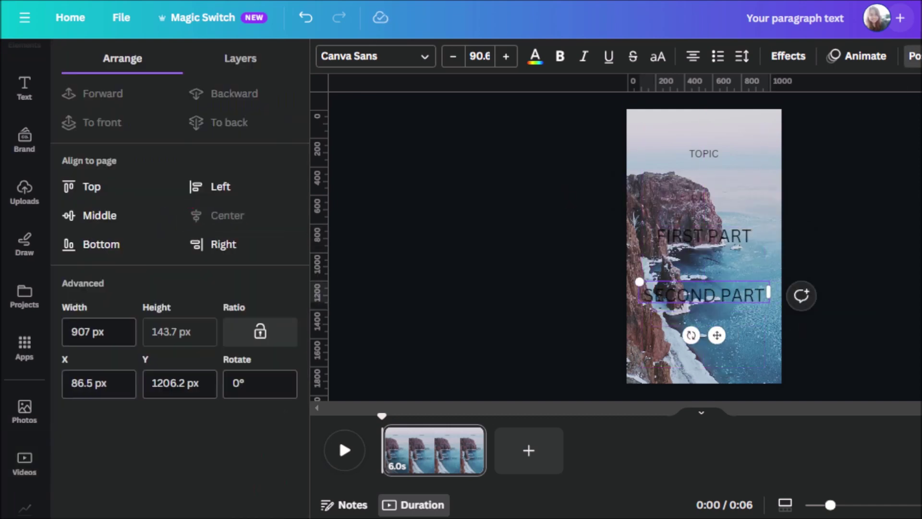
left_click(688, 140)
left_click(708, 150)
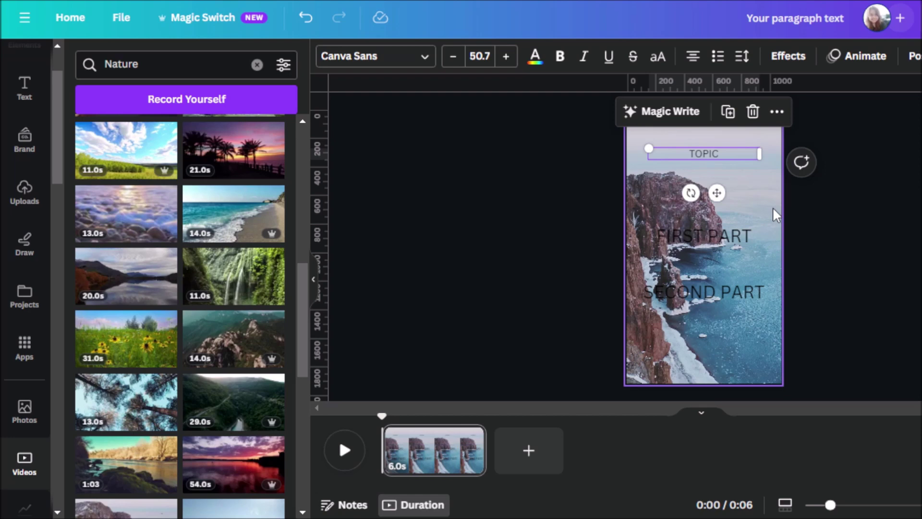
Step: Make TOPIC bold with a background highlight sampled from the sea's blue
key("ctrl+b")
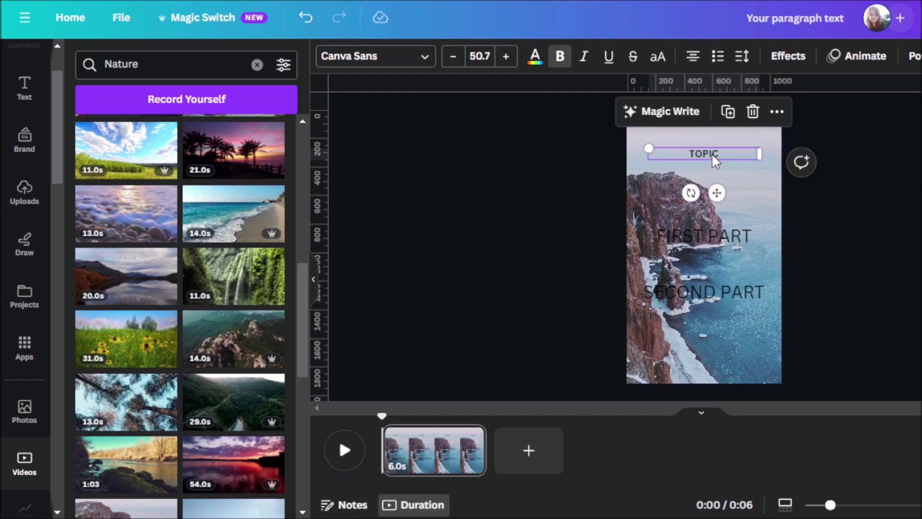
left_click(787, 56)
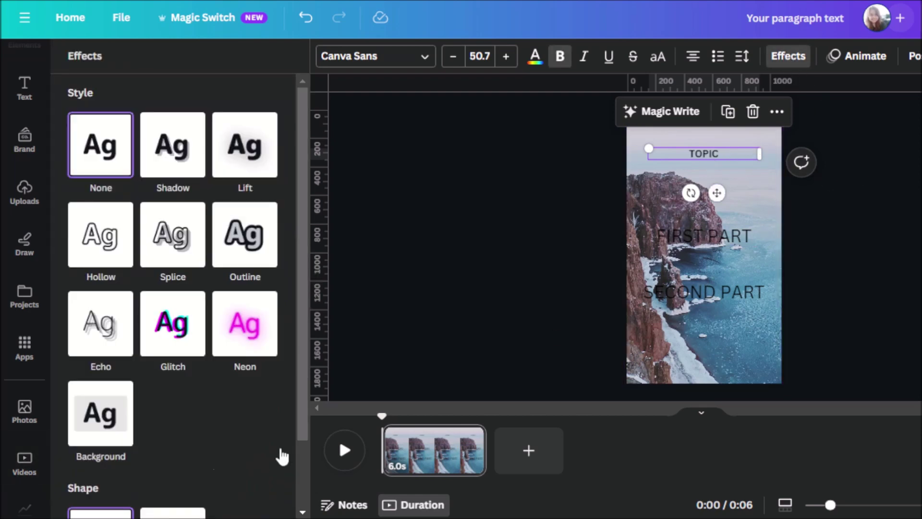
scroll(125, 379, "down", 2)
left_click(124, 320)
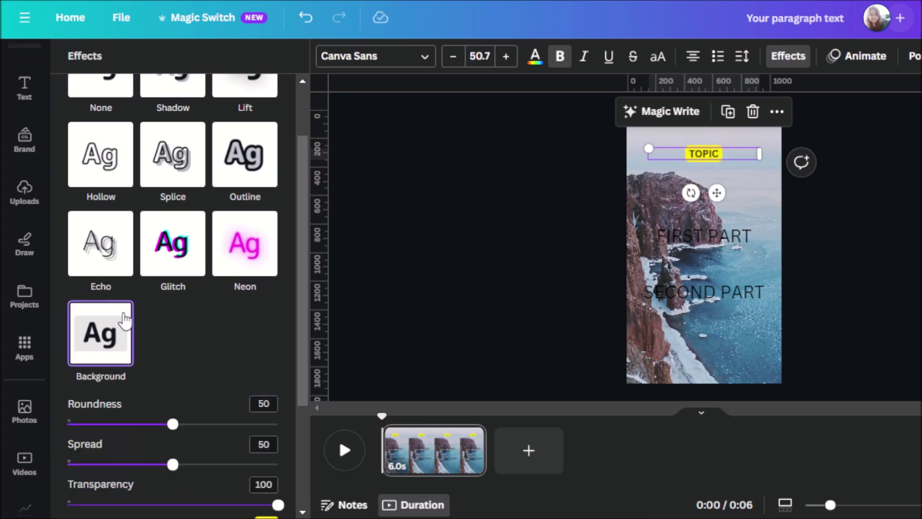
scroll(249, 366, "down", 3)
left_click(278, 368)
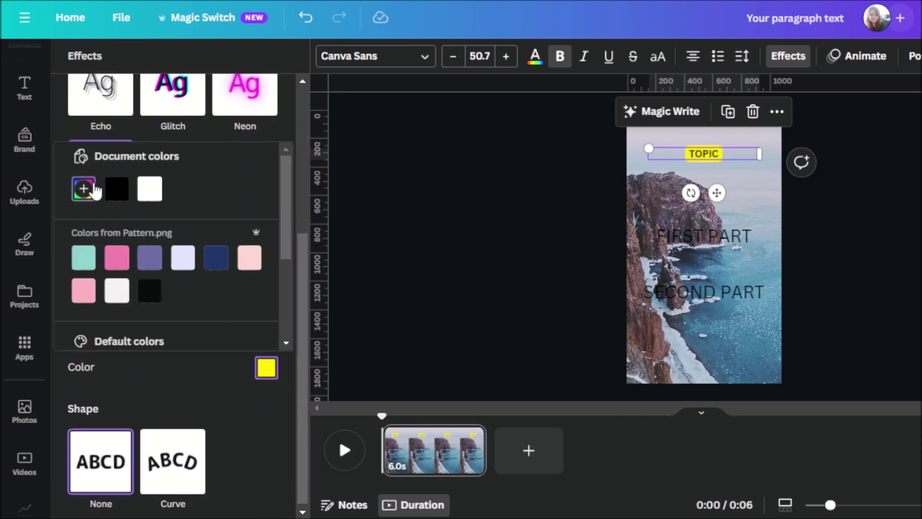
left_click(85, 188)
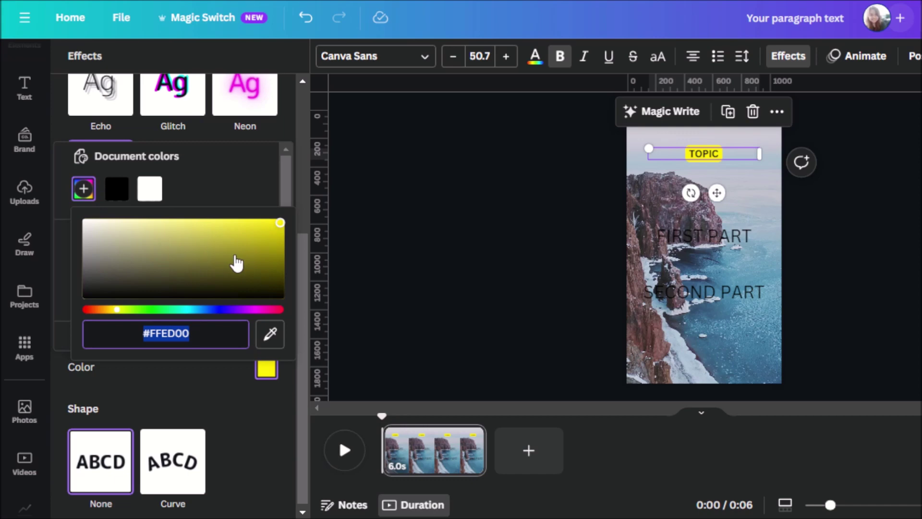
left_click(279, 337)
left_click(749, 317)
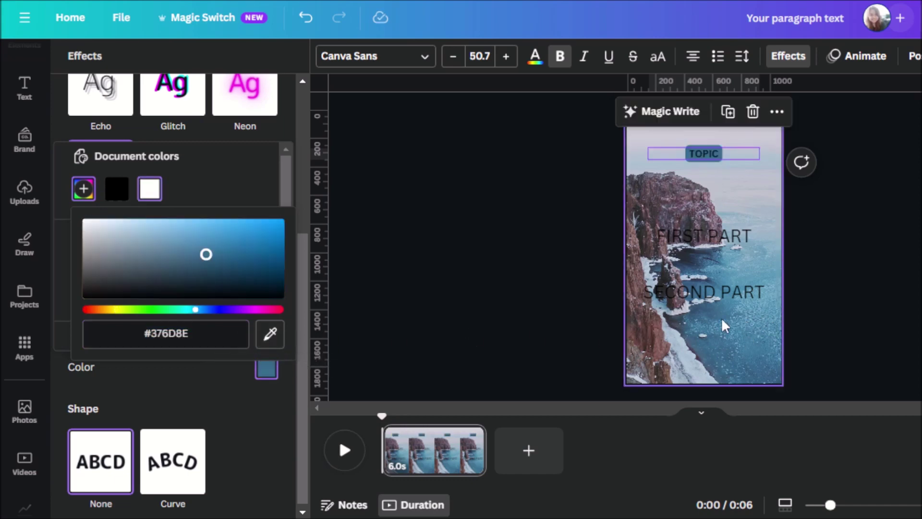
left_click(716, 228)
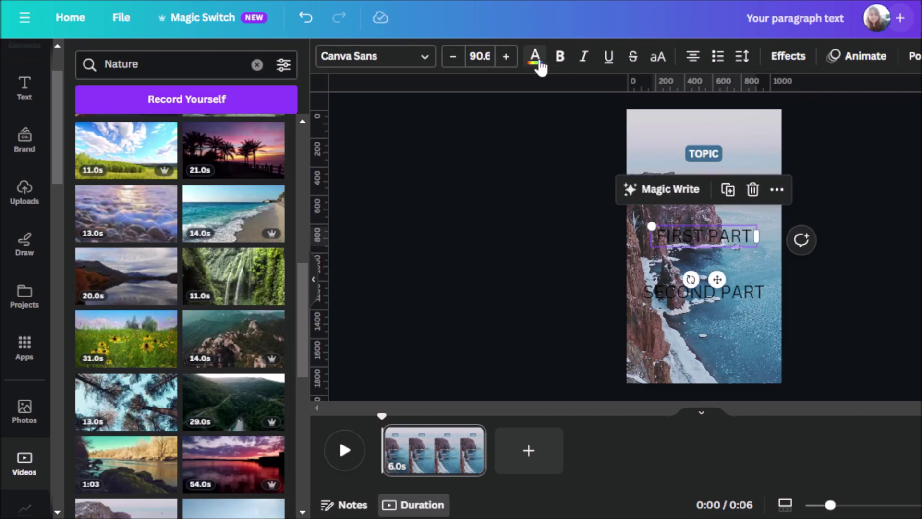
Step: Give FIRST PART and SECOND PART white text on dark rounded backgrounds
left_click(535, 56)
left_click(81, 143)
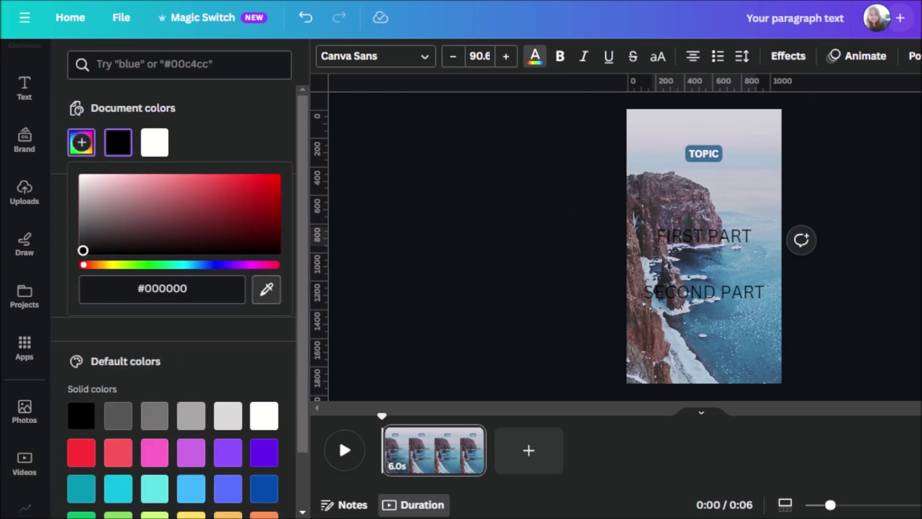
left_click(629, 190)
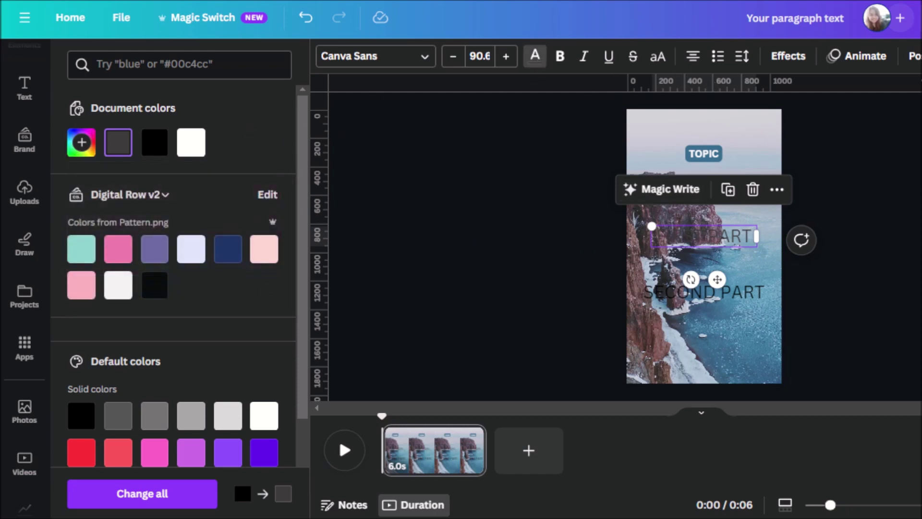
left_click(788, 56)
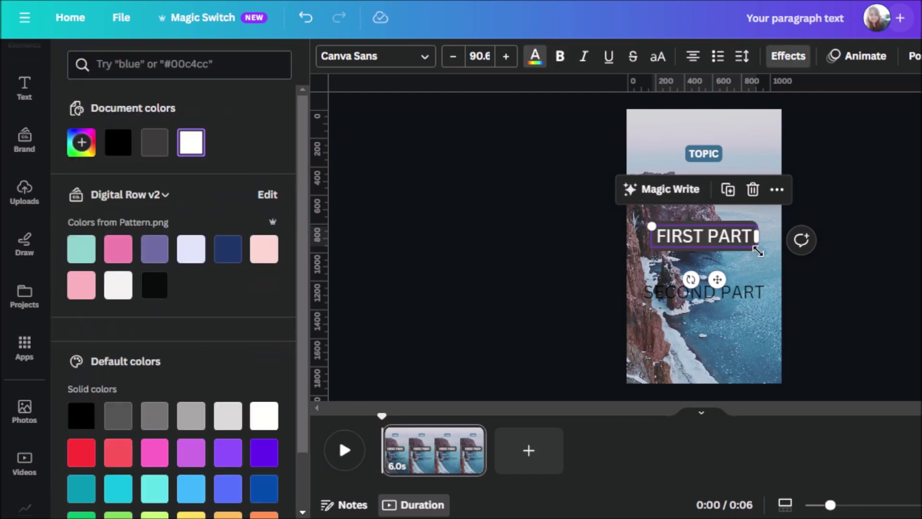
left_click(704, 290)
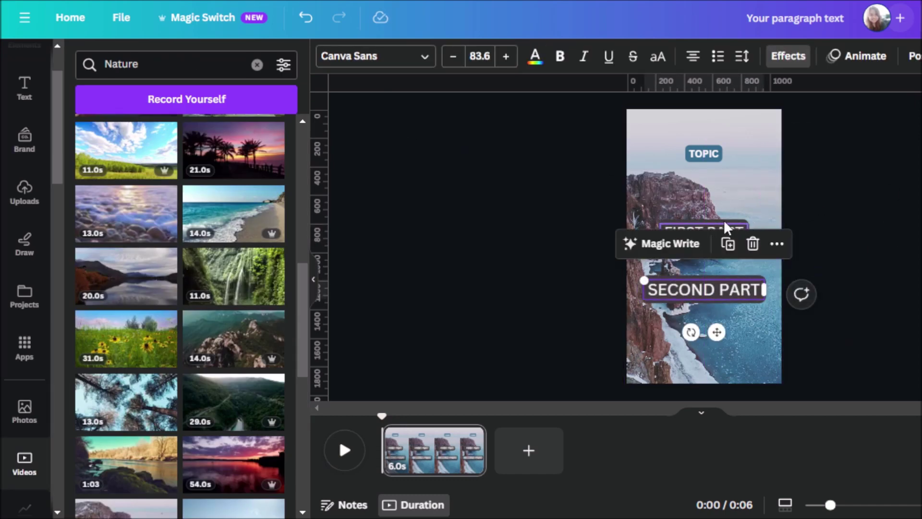
left_click(836, 229)
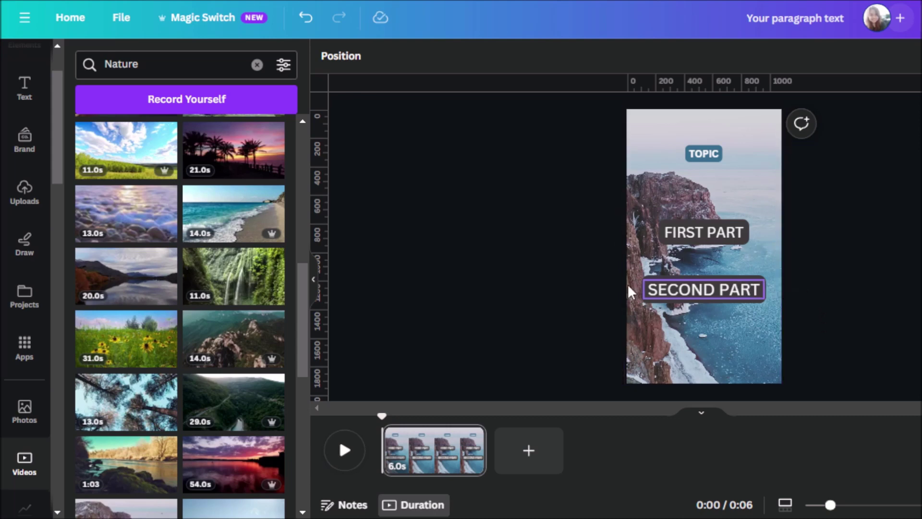
Step: Time SECOND PART to start around 3 s and FIRST PART to end around 3 s
right_click(717, 301)
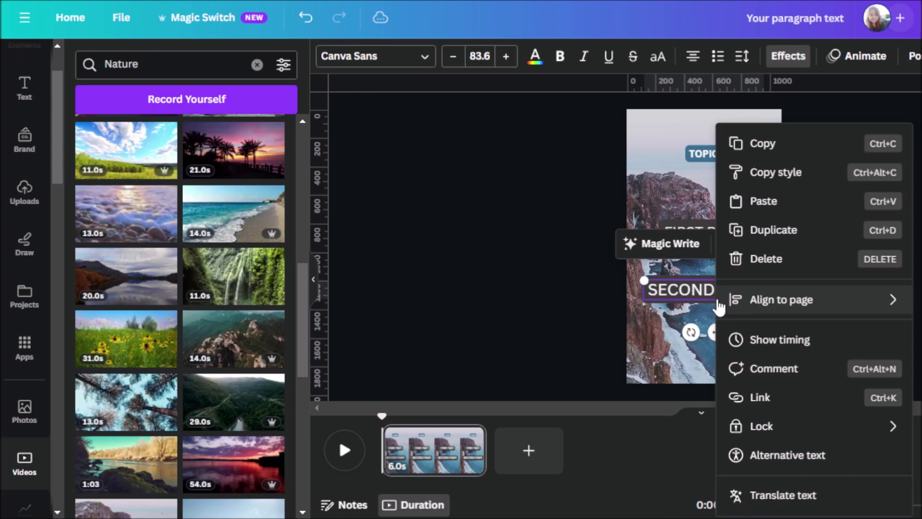
left_click(811, 342)
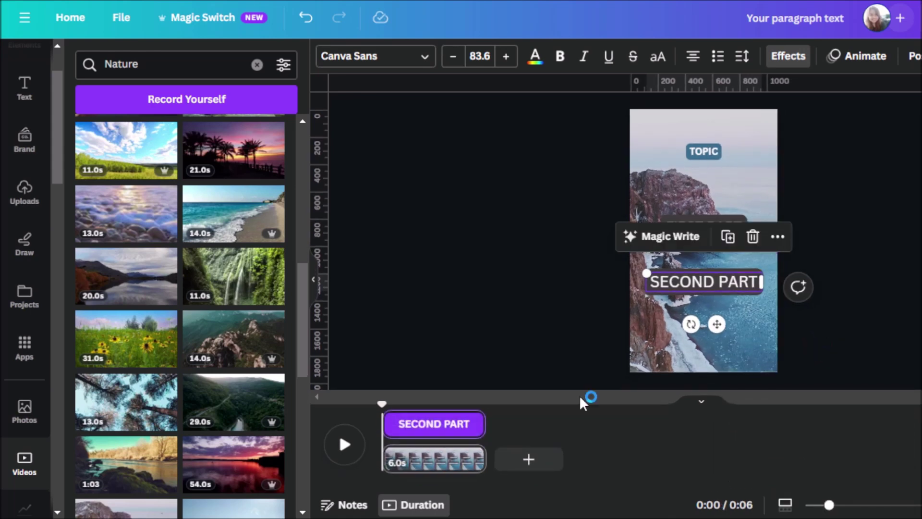
left_click_drag(391, 416, 434, 418)
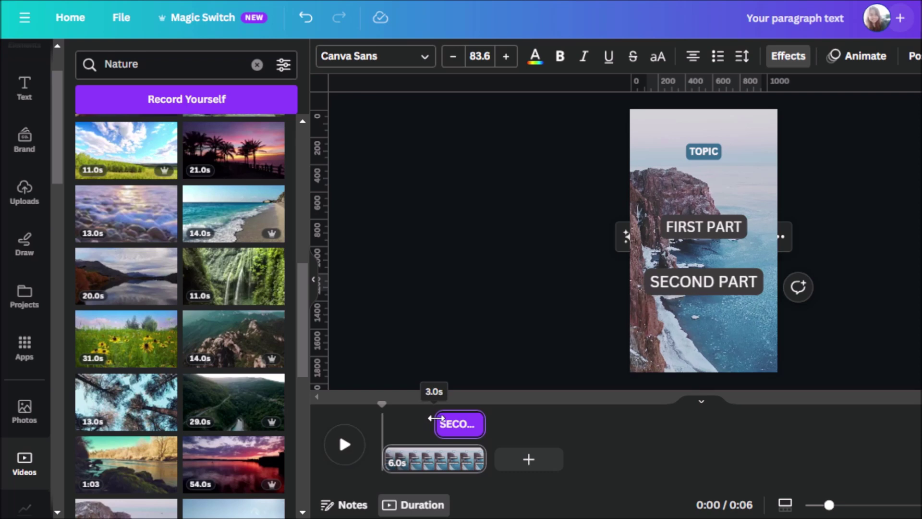
left_click_drag(435, 417, 441, 418)
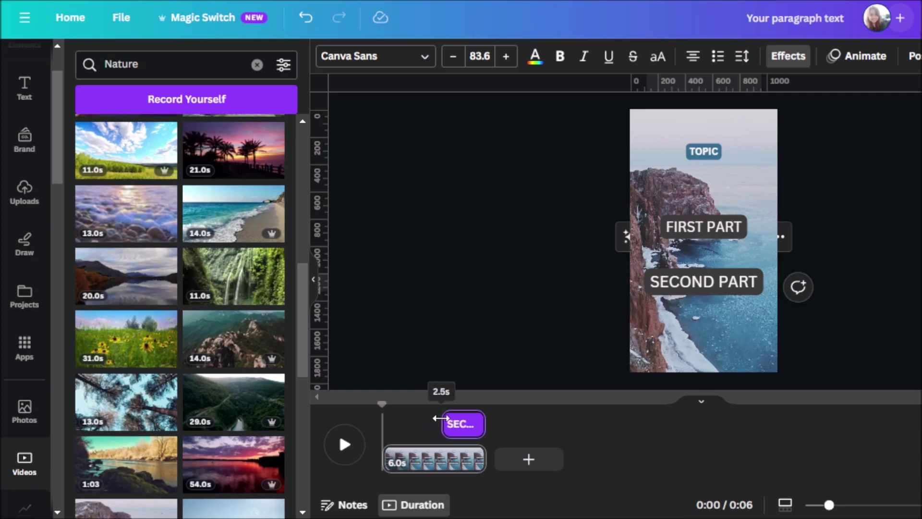
left_click(705, 235)
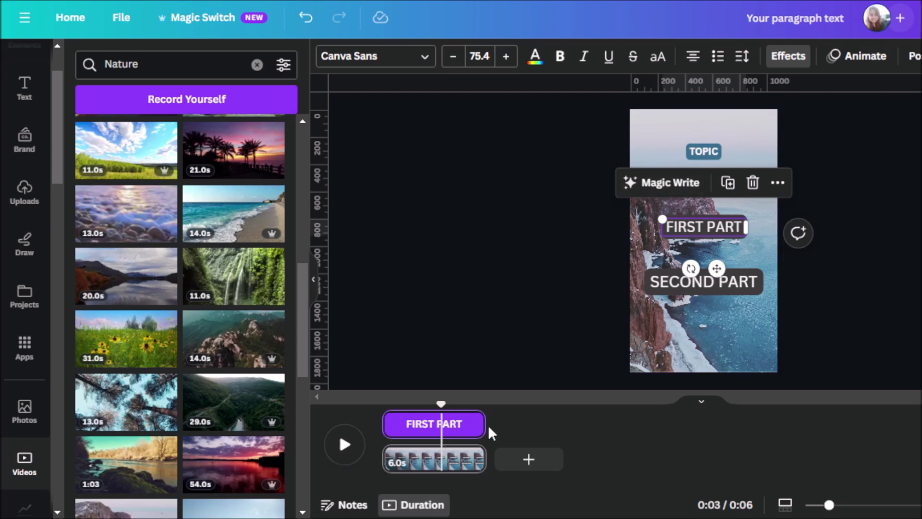
left_click_drag(485, 421, 443, 420)
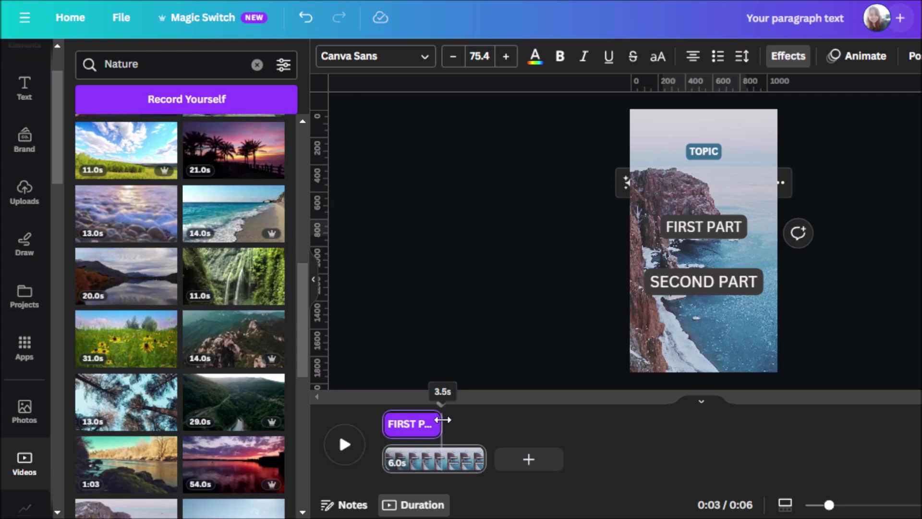
left_click(527, 201)
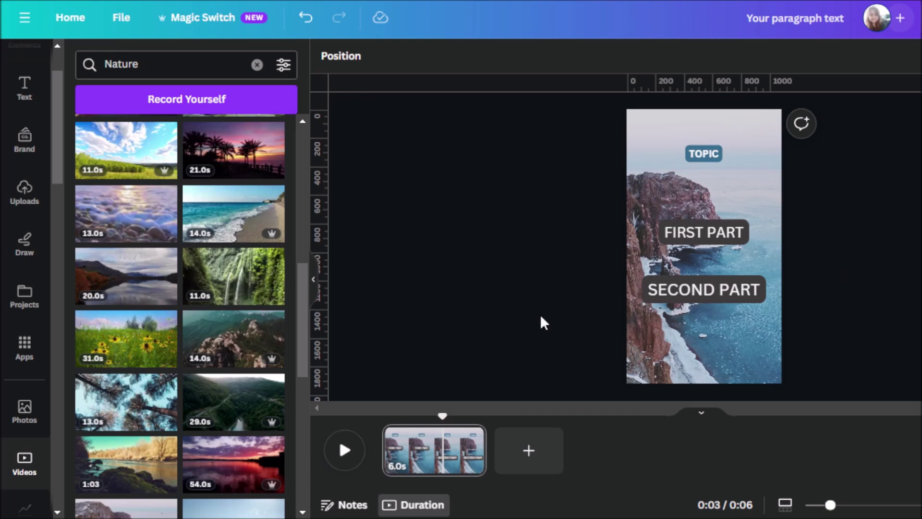
Step: Search the Apps library for 'BULK CREATE' and open the Bulk create app
left_click(25, 348)
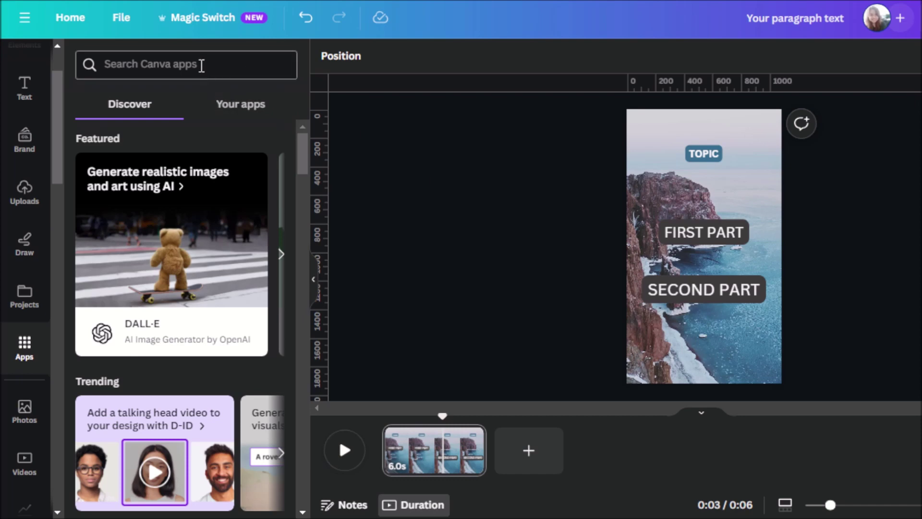
type("BULK")
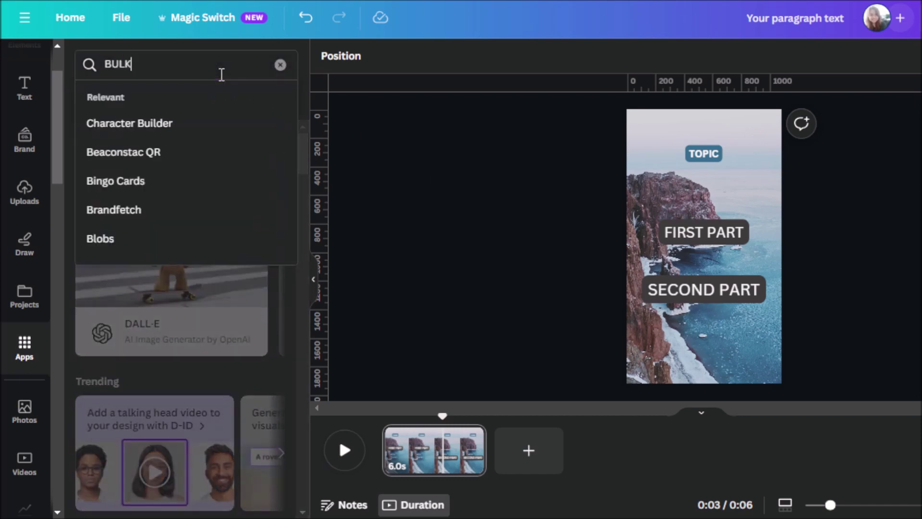
type(" CREATE")
key("Return")
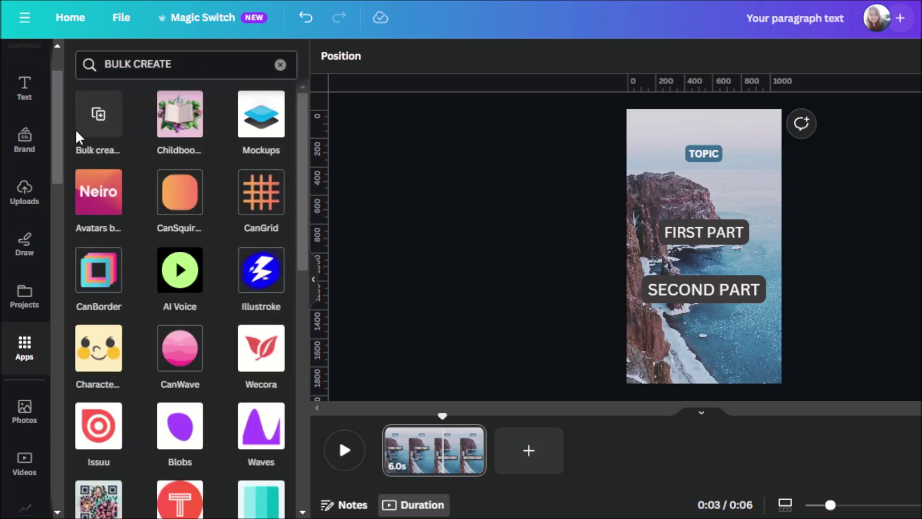
left_click(103, 125)
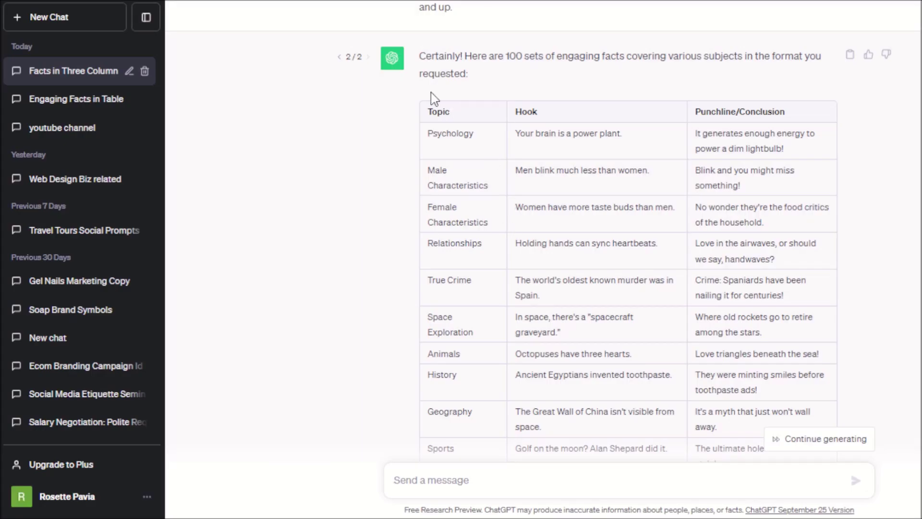
Step: Drag-select the ChatGPT facts table from the Topic header down to its last complete row
left_click_drag(425, 118, 751, 298)
scroll(749, 294, "down", 6)
scroll(749, 294, "down", 3)
scroll(749, 294, "down", 3)
scroll(749, 294, "down", 1)
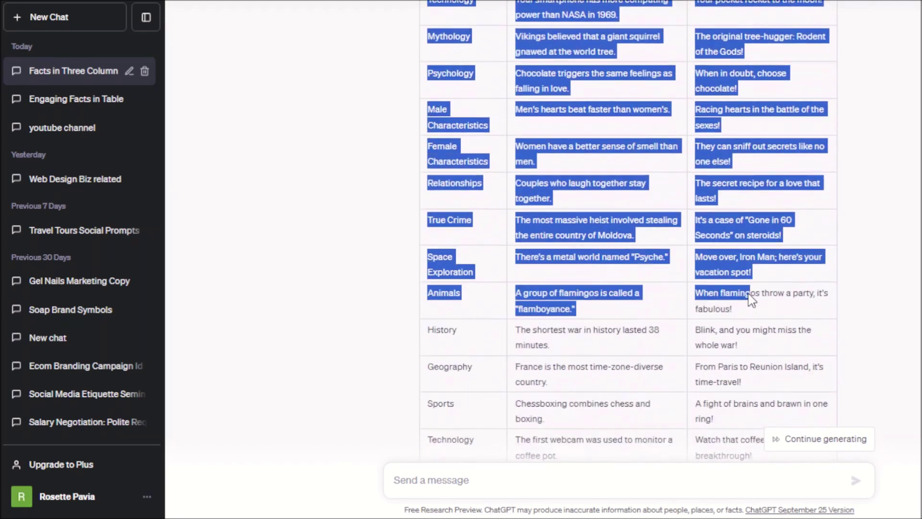
scroll(751, 297, "down", 6)
scroll(751, 298, "down", 6)
scroll(751, 298, "down", 3)
scroll(750, 298, "down", 3)
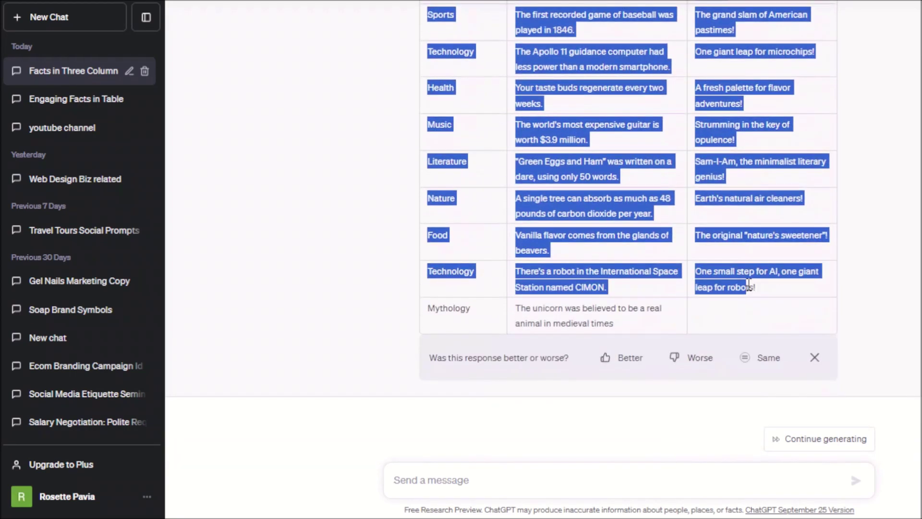
left_click_drag(750, 298, 771, 292)
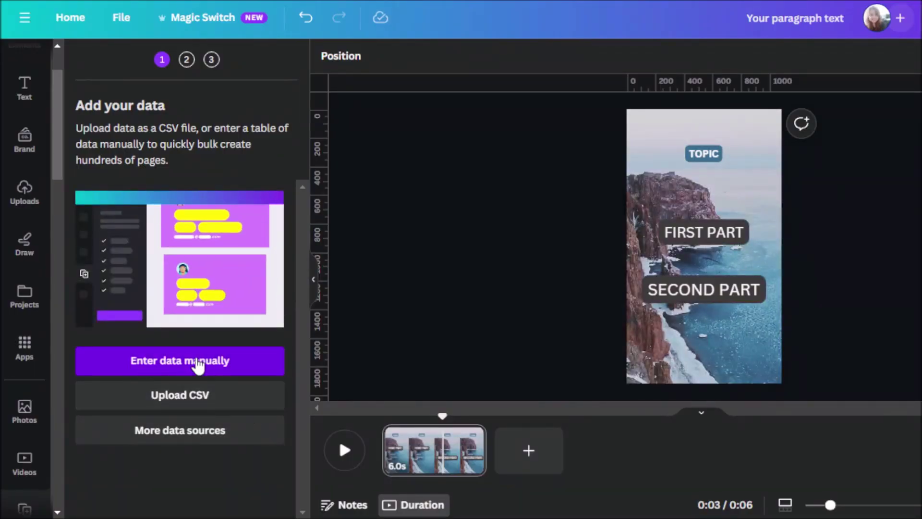
Step: Paste the copied facts into a manual Bulk create data table and review the Topic, Hook and Punchline rows
left_click(219, 361)
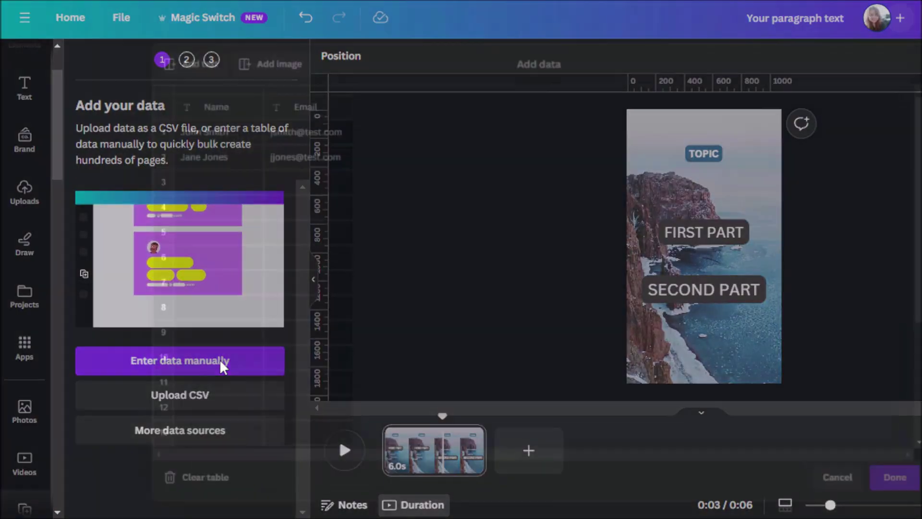
left_click(213, 89)
key("ctrl+v")
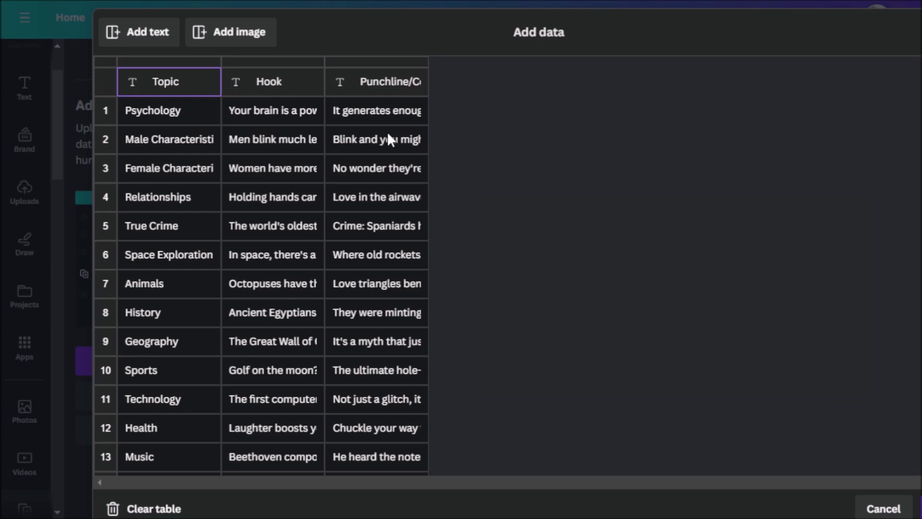
left_click(390, 140)
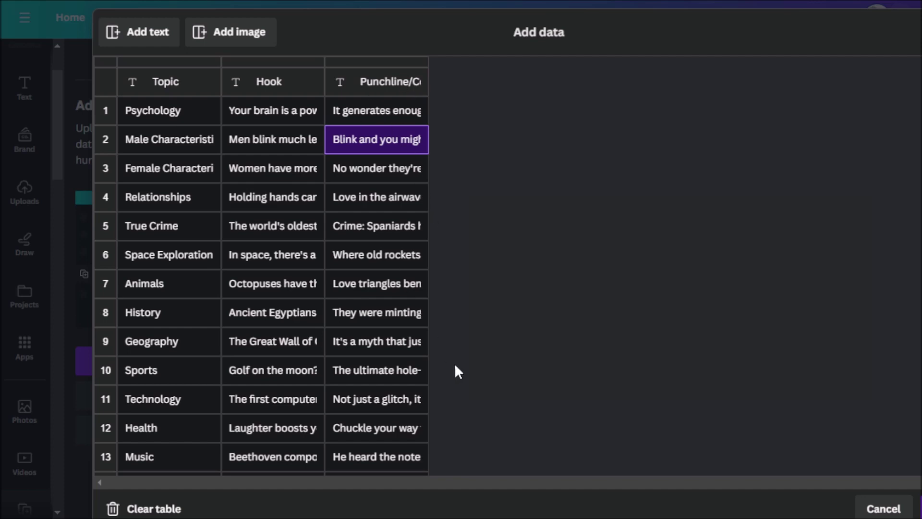
scroll(316, 332, "down", 15)
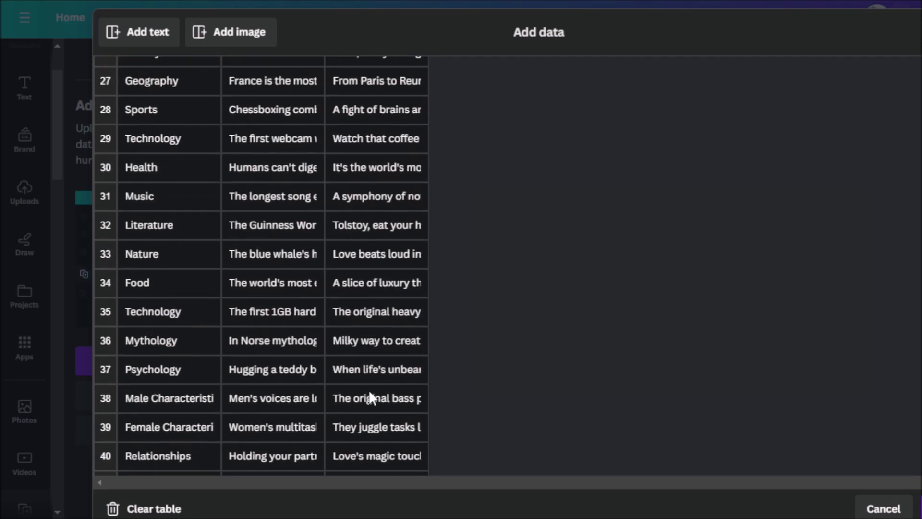
scroll(368, 387, "up", 10)
scroll(358, 370, "up", 5)
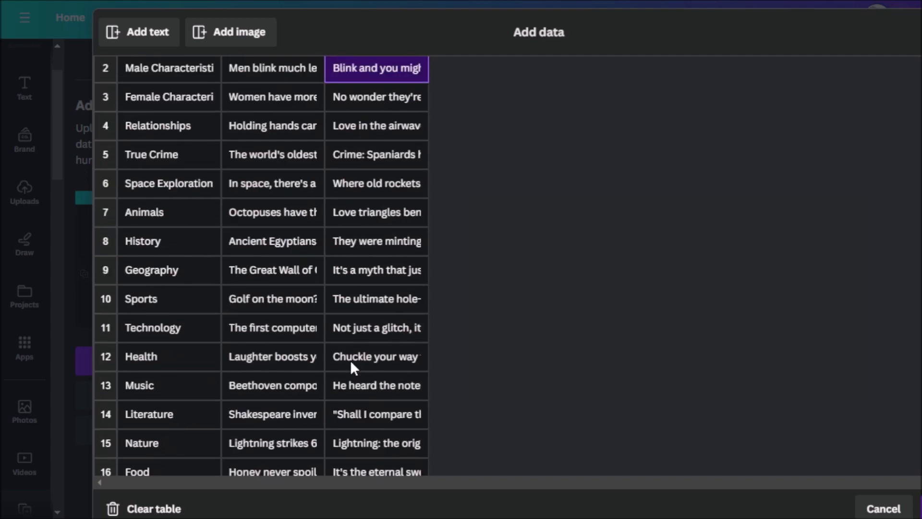
scroll(350, 360, "up", 3)
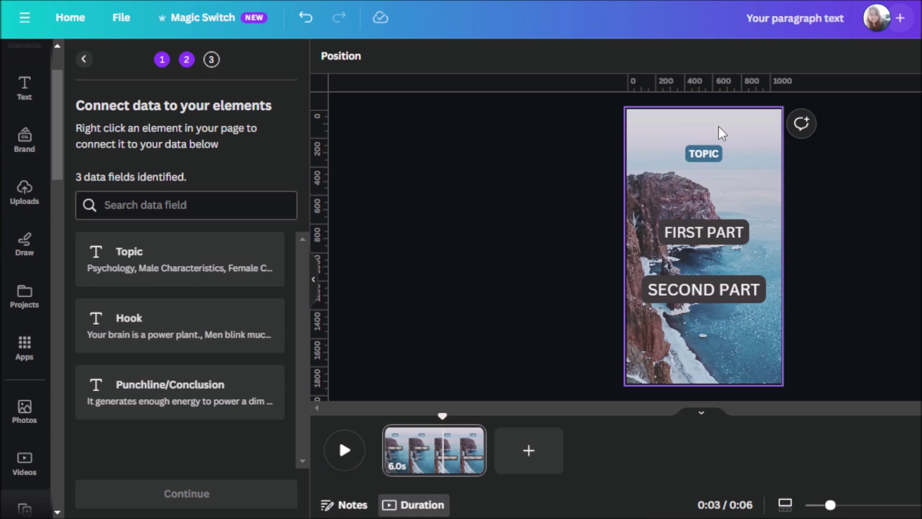
Step: Connect the TOPIC caption to the Topic field and FIRST PART to the Hook field
left_click(704, 153)
right_click(704, 153)
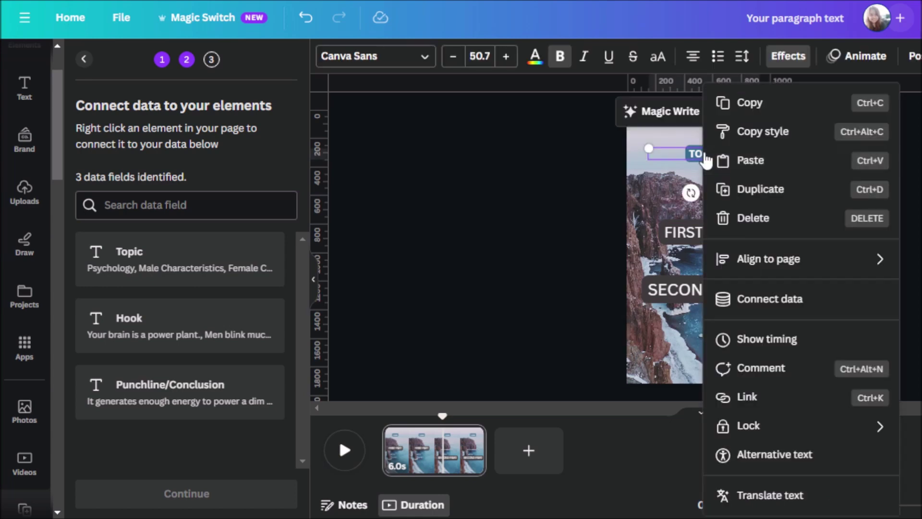
left_click(795, 301)
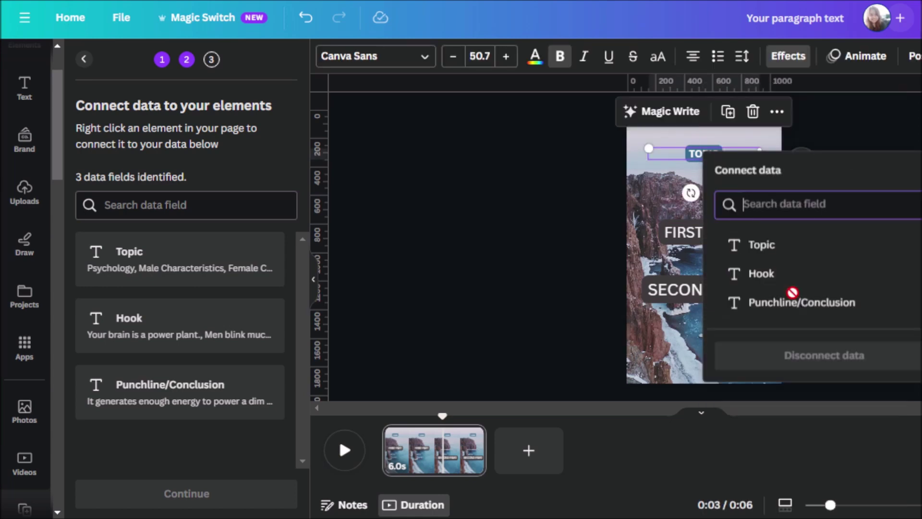
left_click(786, 247)
left_click(710, 232)
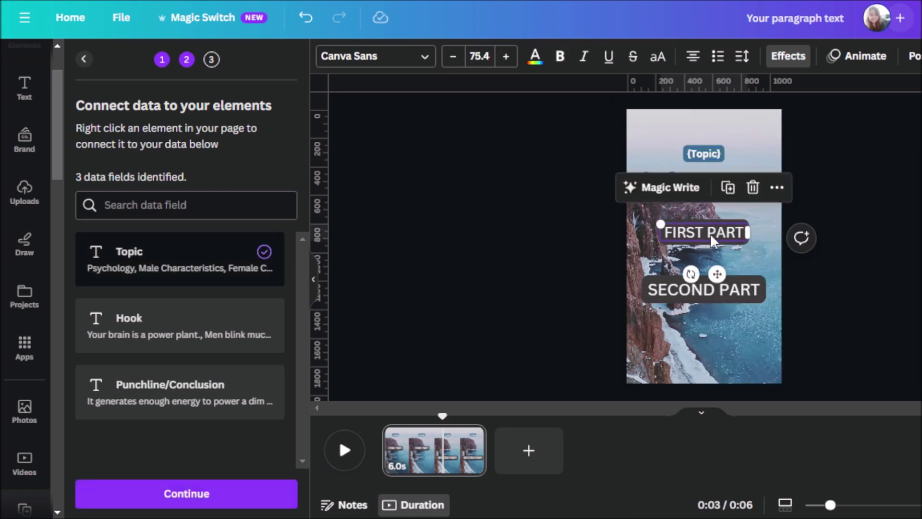
right_click(713, 233)
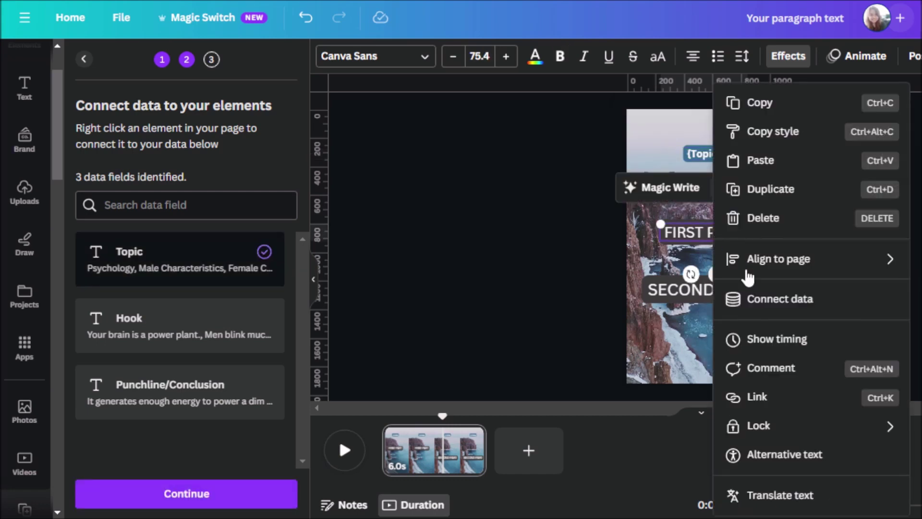
left_click(736, 298)
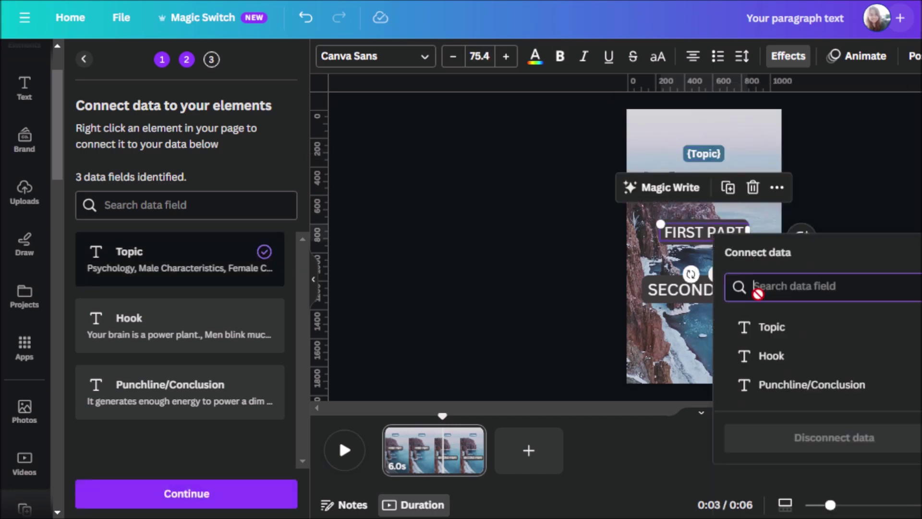
left_click(811, 357)
Step: Connect the SECOND PART caption to the Punchline/Conclusion field and continue to applying data
left_click(714, 291)
right_click(712, 291)
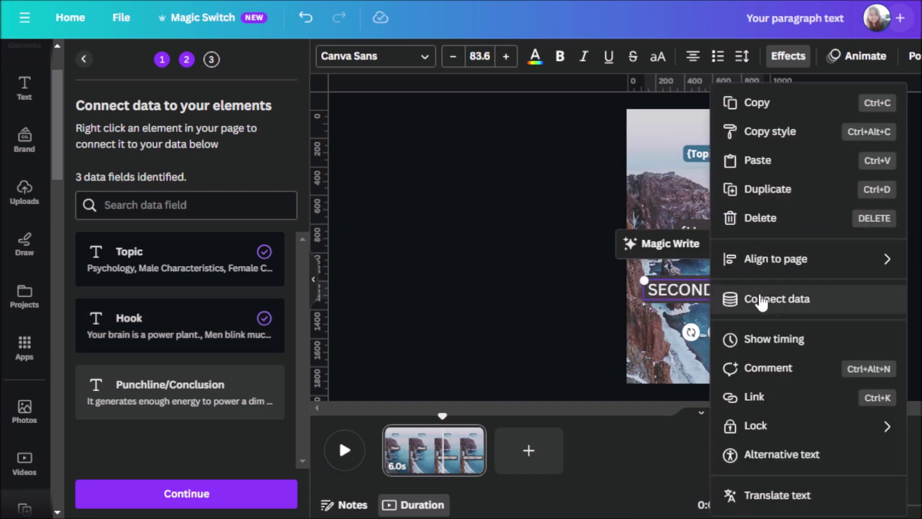
left_click(784, 307)
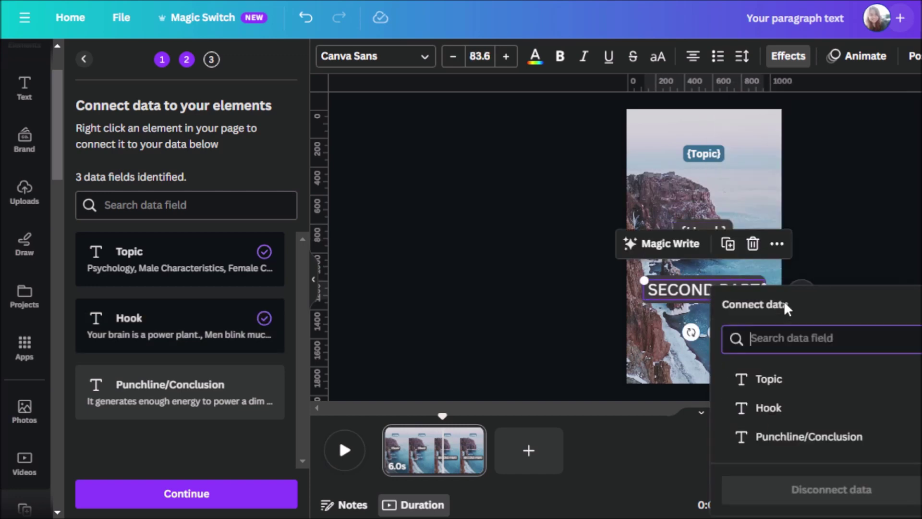
left_click(812, 440)
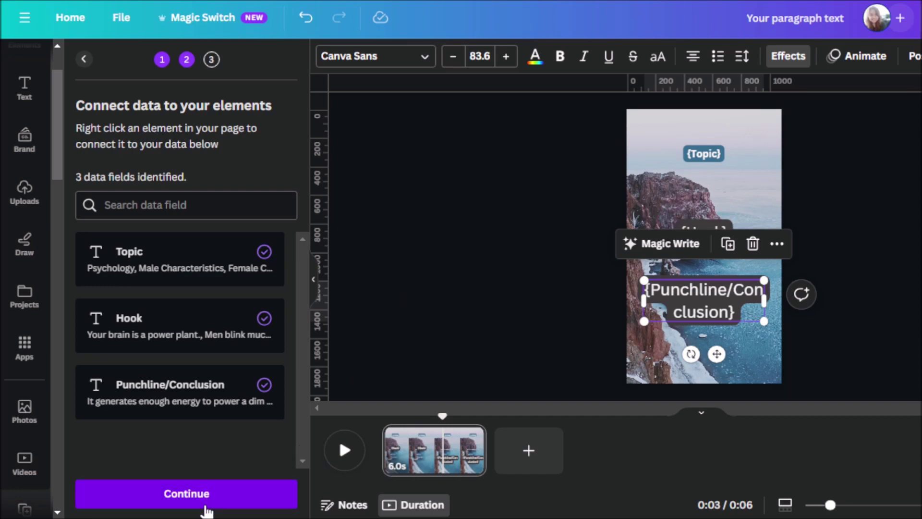
left_click(187, 493)
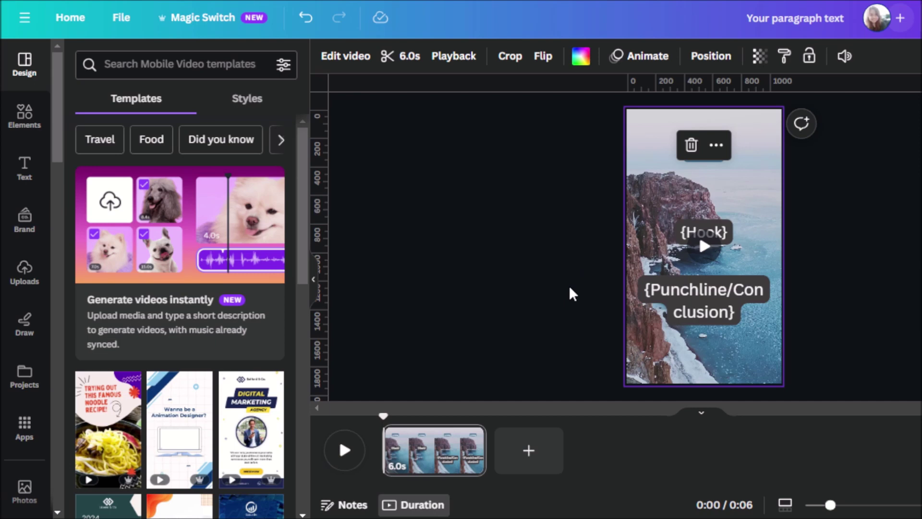
Step: Browse the stock Videos library, then show the installed apps under Apps, Your apps
scroll(9, 239, "down", 2)
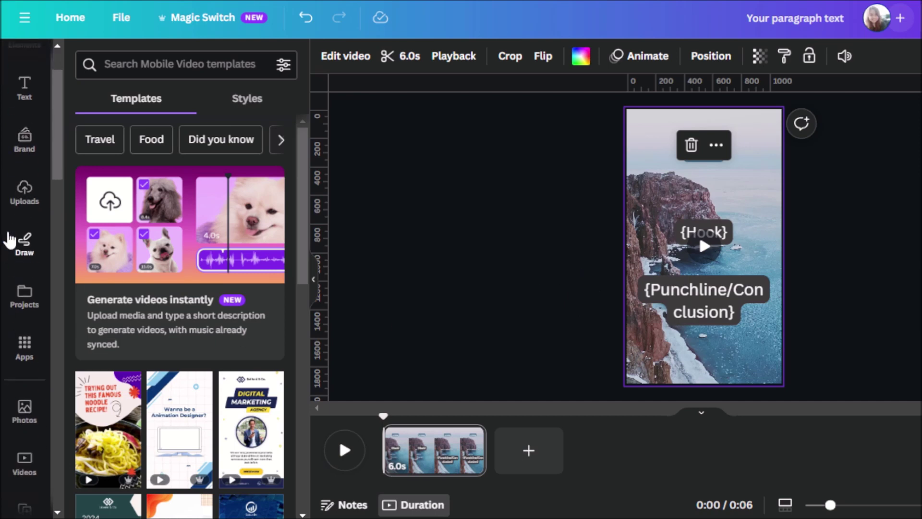
scroll(14, 288, "down", 2)
left_click(25, 386)
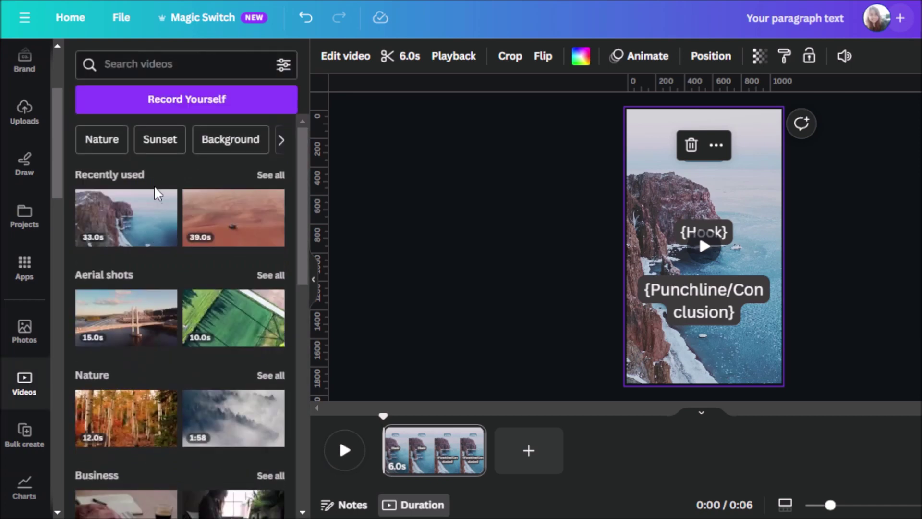
mouse_move(233, 317)
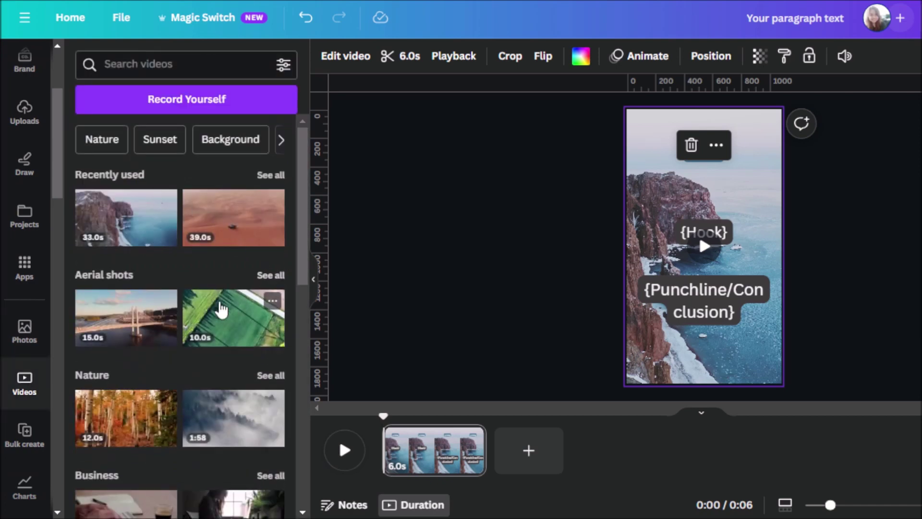
scroll(221, 309, "down", 2)
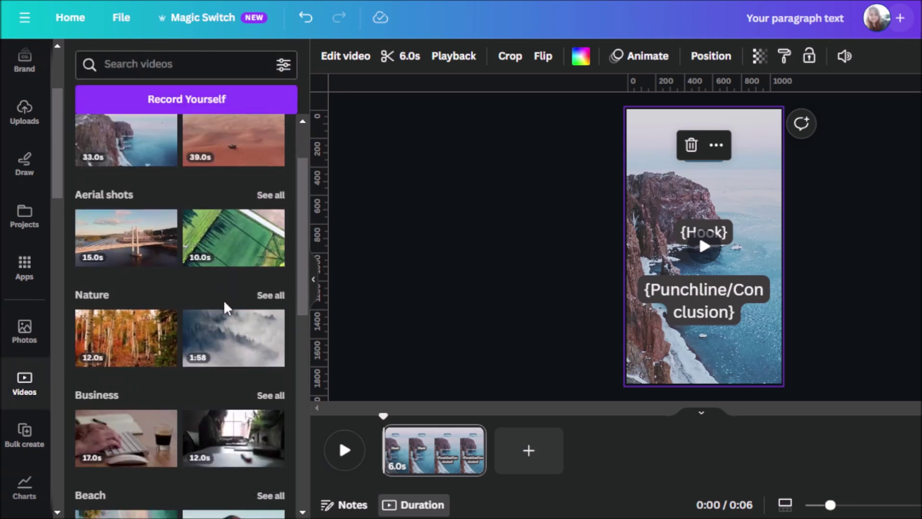
scroll(223, 307, "down", 2)
scroll(237, 303, "up", 2)
scroll(251, 304, "up", 2)
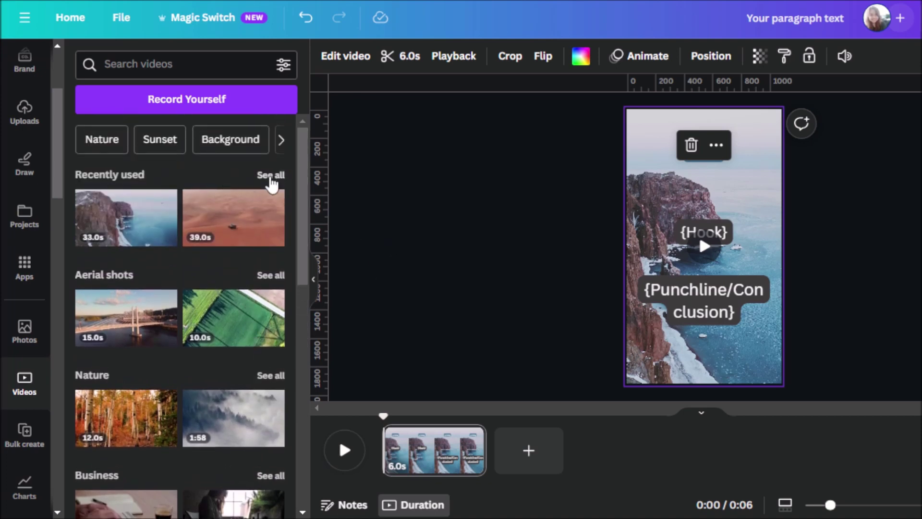
scroll(24, 211, "up", 3)
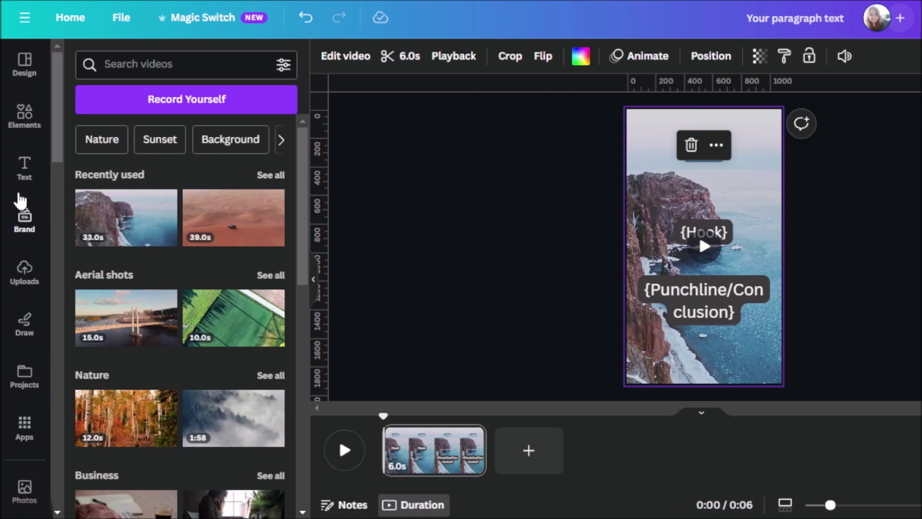
scroll(17, 197, "down", 5)
scroll(19, 188, "up", 3)
scroll(29, 159, "up", 2)
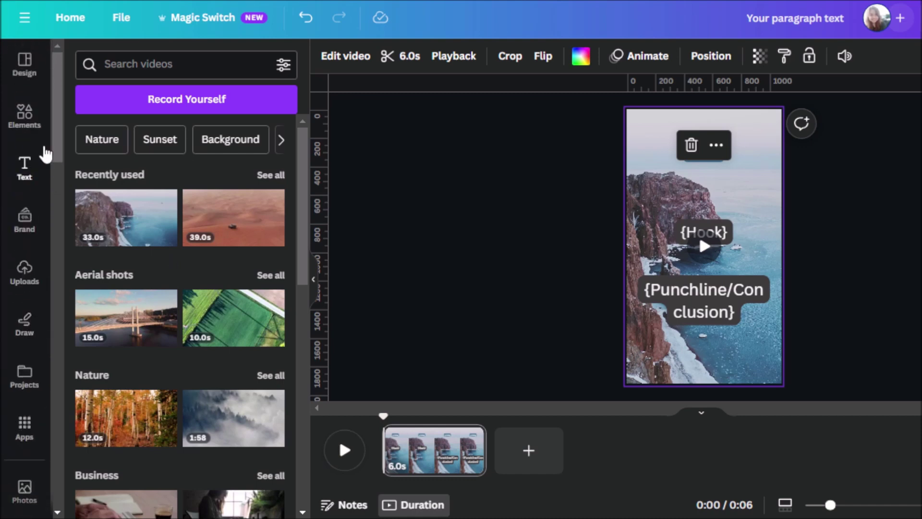
left_click(24, 430)
left_click(241, 105)
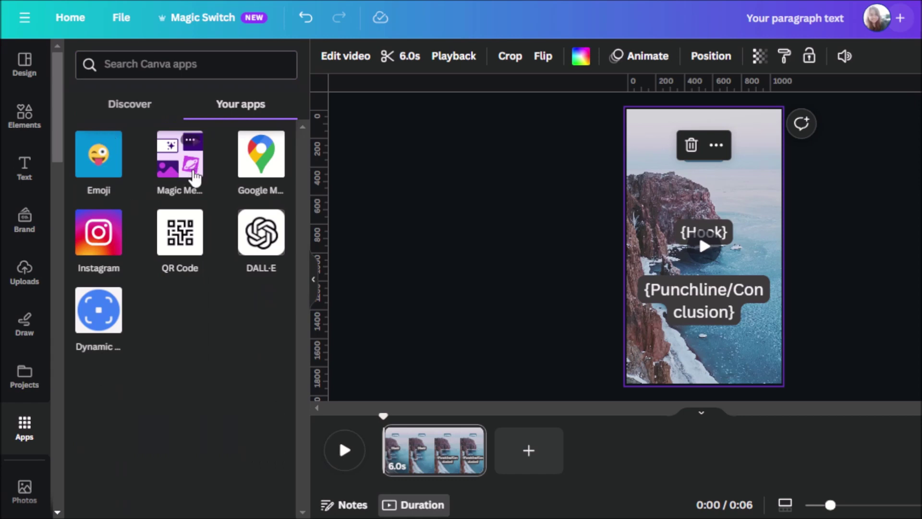
Step: Generate a Magic Media video from the example peach-rose garden prompt and add a blank page
left_click(192, 166)
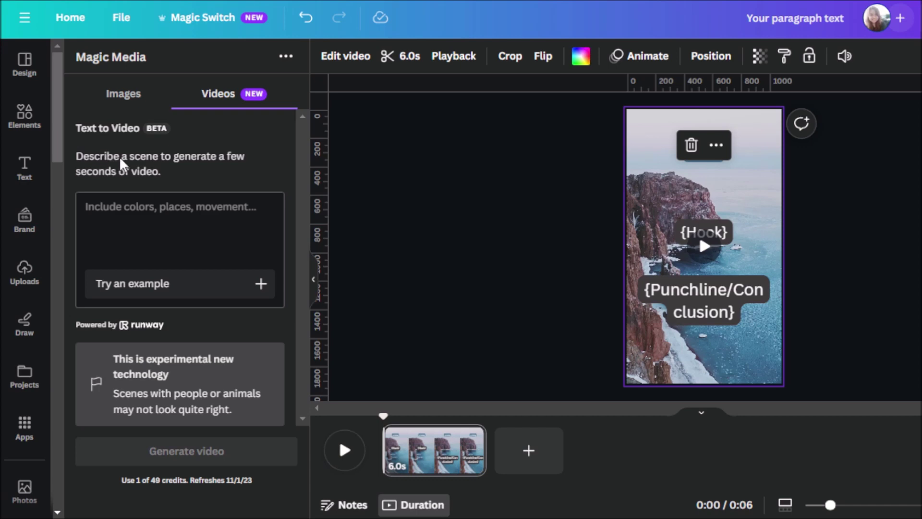
left_click(185, 226)
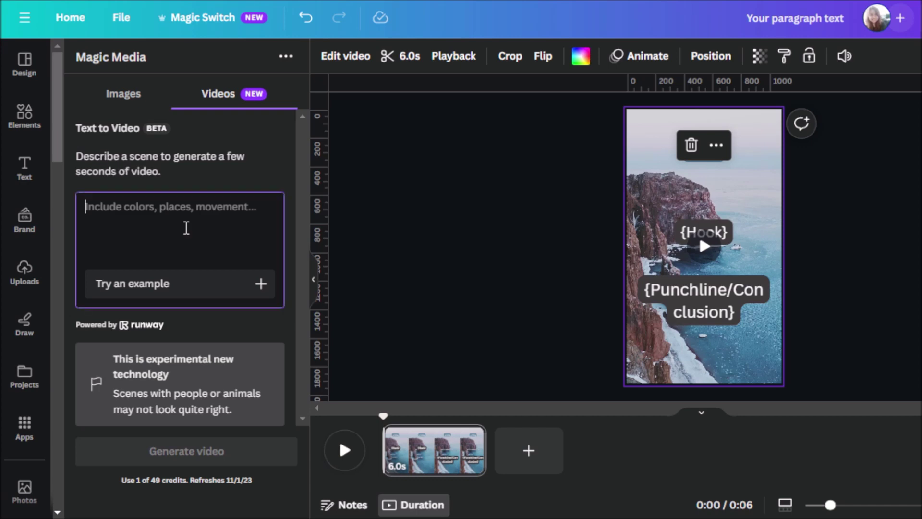
left_click(249, 289)
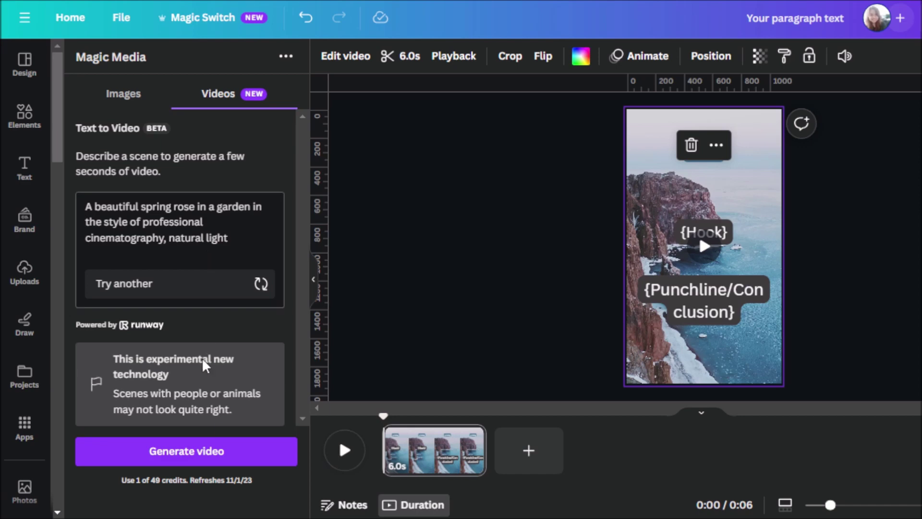
left_click(217, 460)
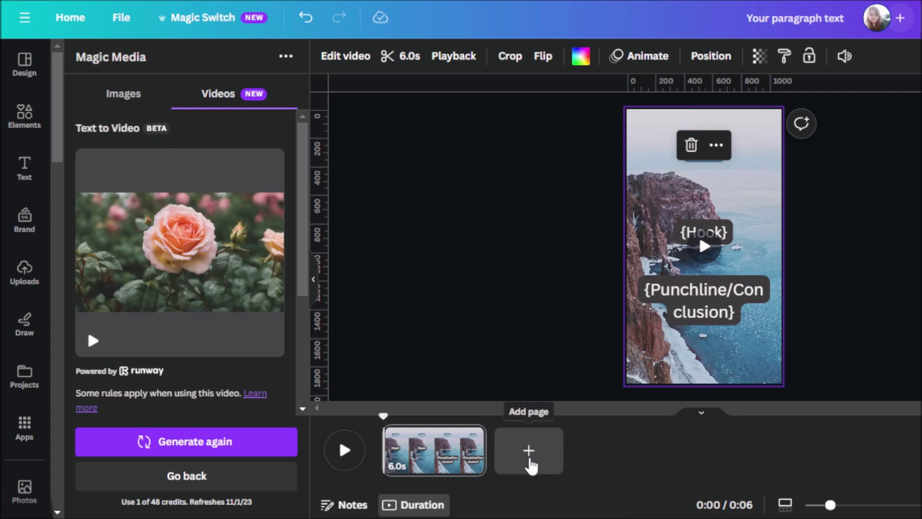
left_click(529, 461)
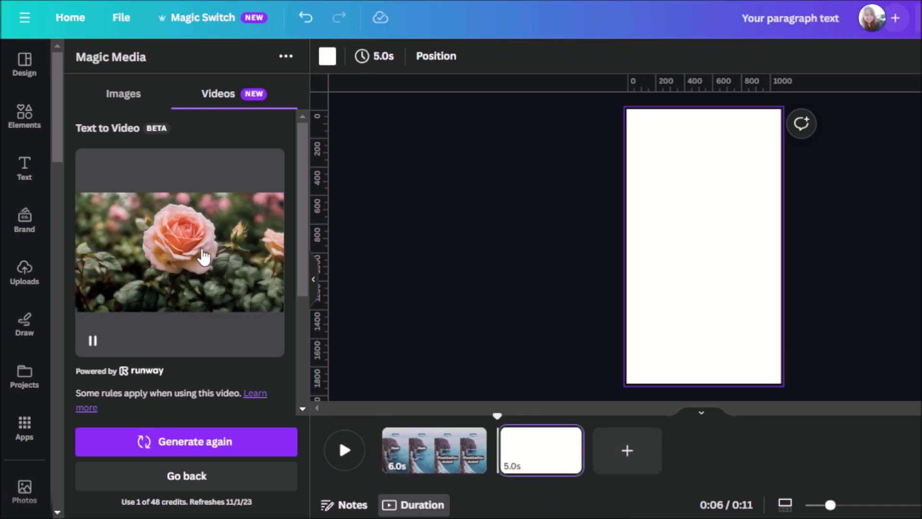
Step: Set the rose video as the new page's background, then rewind playback to the first page
left_click(204, 257)
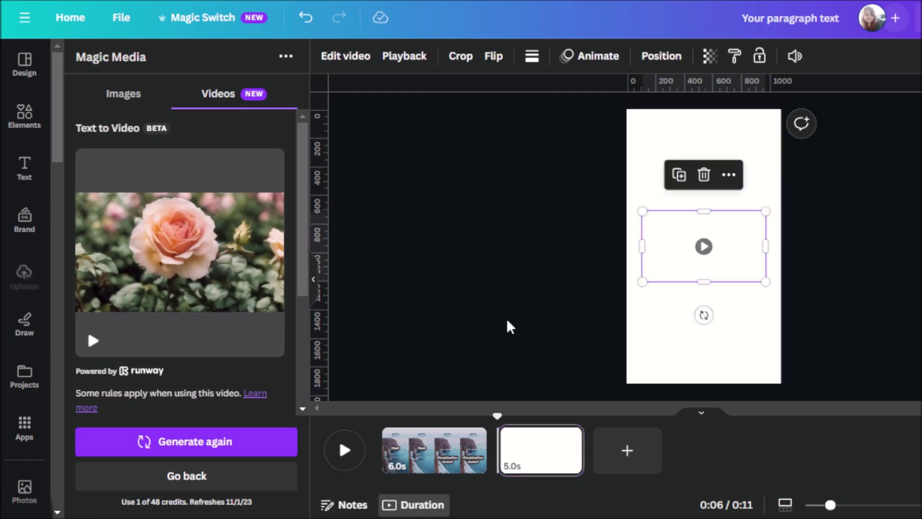
right_click(673, 257)
left_click(748, 463)
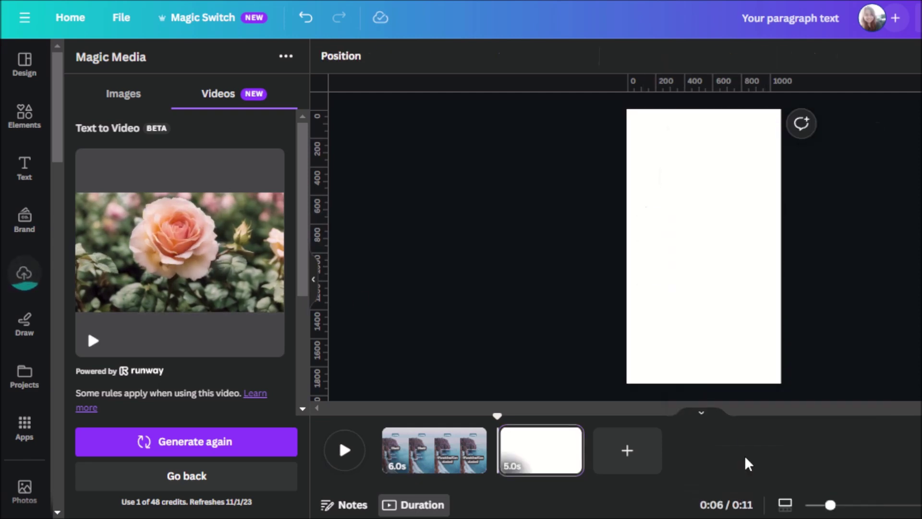
left_click(705, 227)
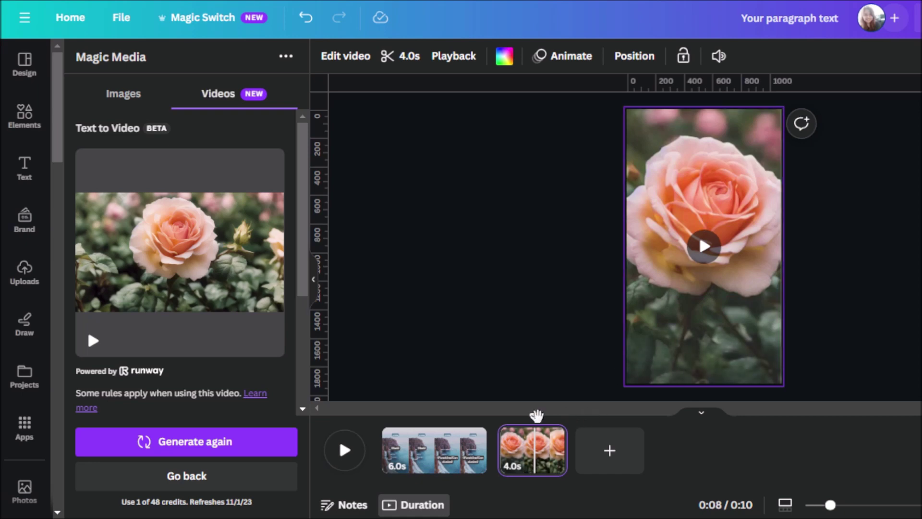
mouse_move(536, 415)
left_mouse_down()
mouse_move(439, 416)
mouse_move(468, 416)
left_mouse_up()
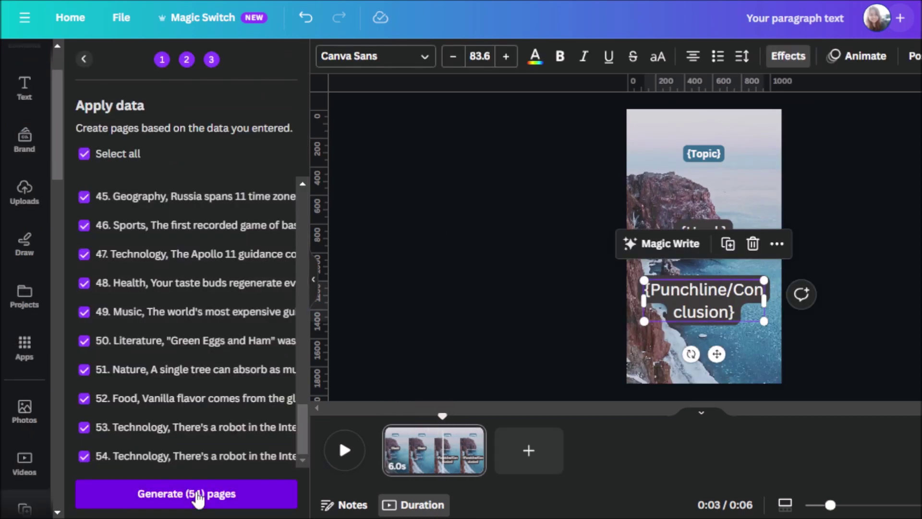
Step: Keep all 54 data rows selected and generate the 54 data-filled pages
scroll(182, 432, "up", 3)
scroll(181, 408, "up", 10)
scroll(187, 399, "up", 7)
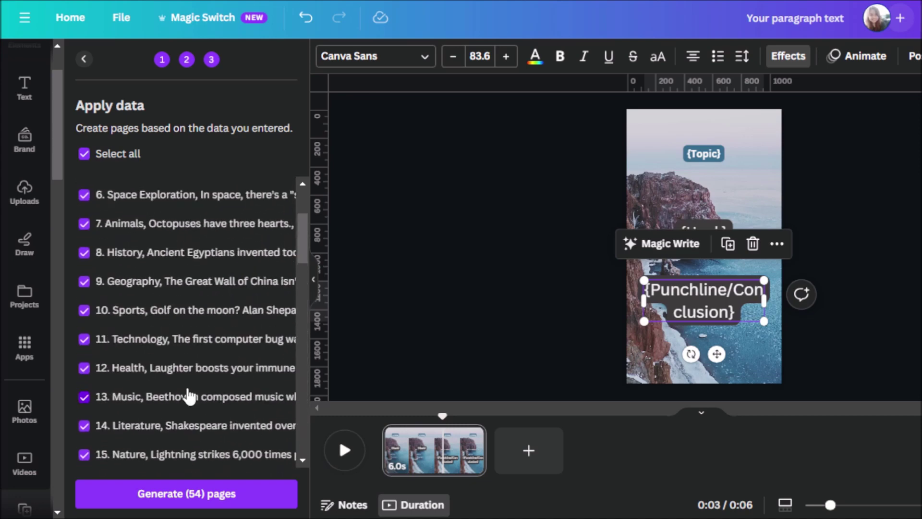
scroll(189, 397, "up", 3)
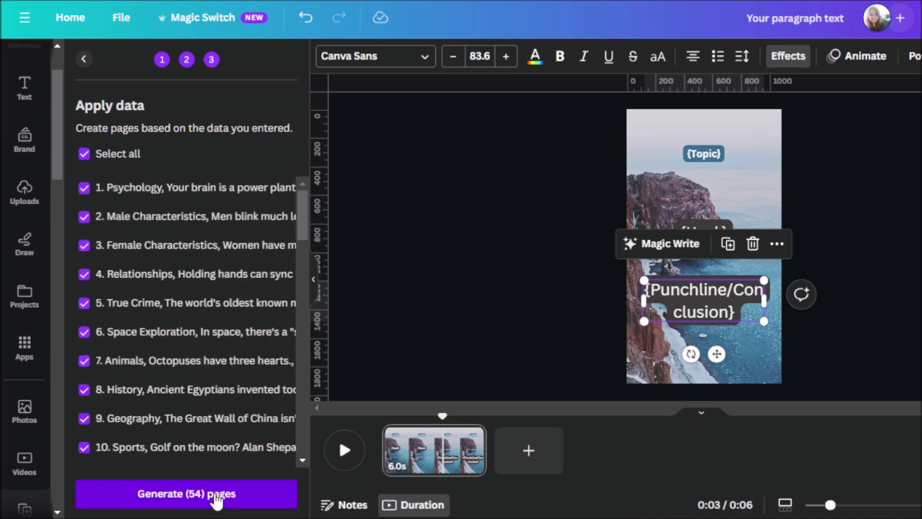
left_click(189, 504)
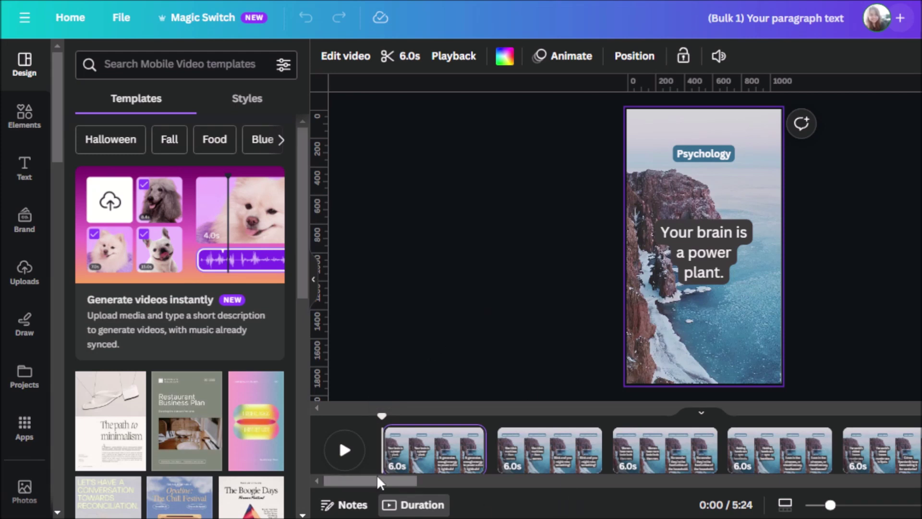
mouse_move(377, 476)
left_mouse_down()
mouse_move(528, 489)
mouse_move(884, 484)
left_mouse_up()
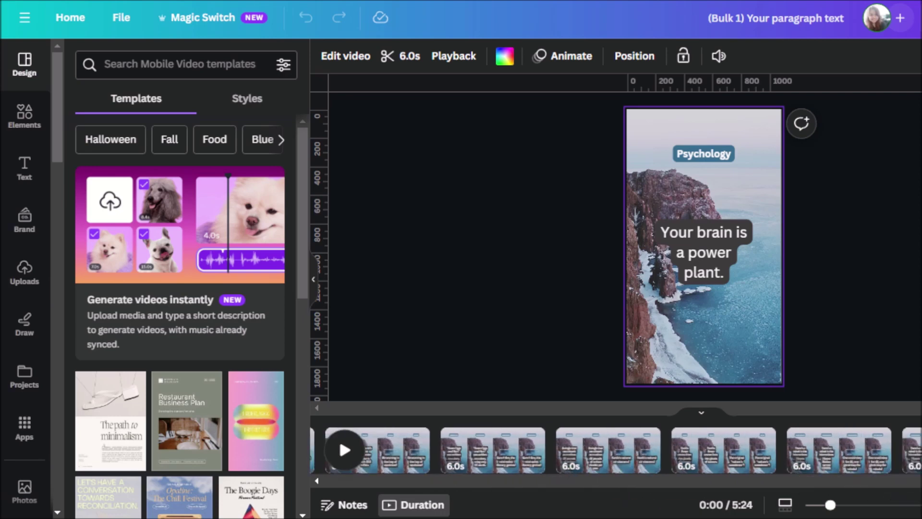
left_click(328, 479)
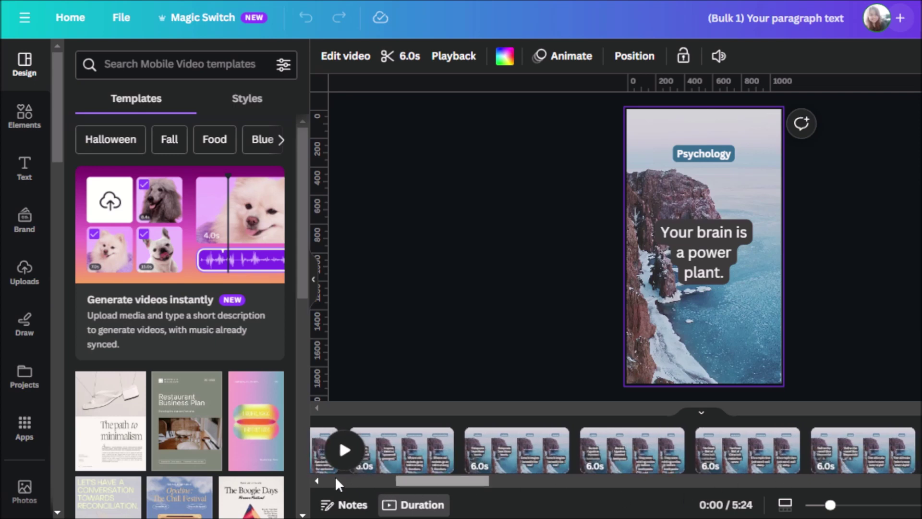
left_click(347, 453)
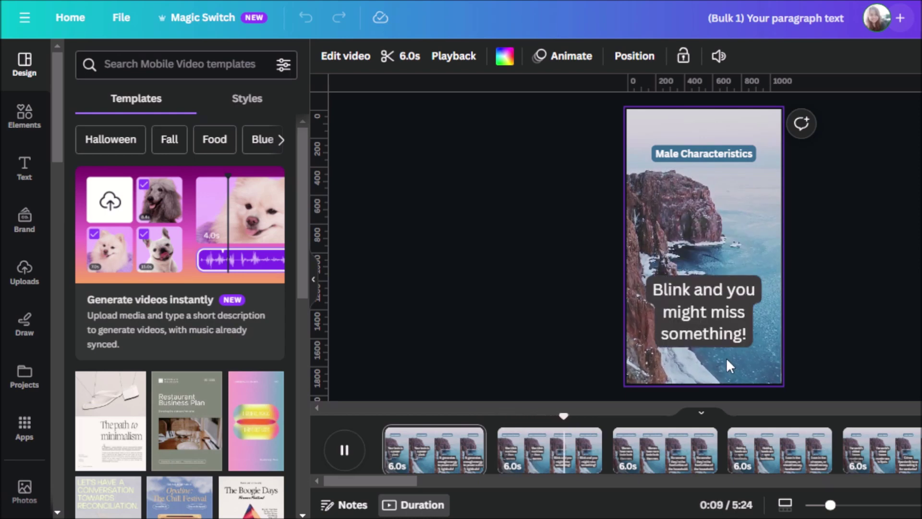
left_click(343, 450)
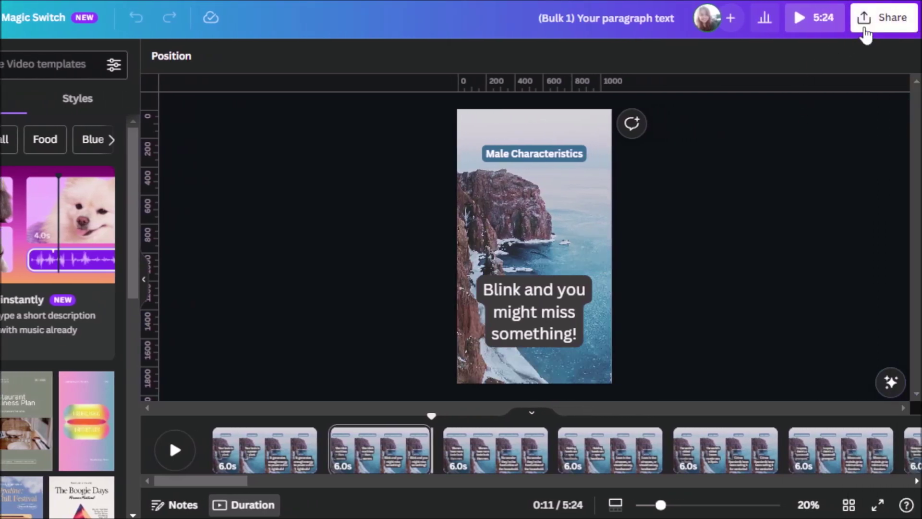
Step: Download all 54 pages as separate 1080p MP4 files
left_click(884, 17)
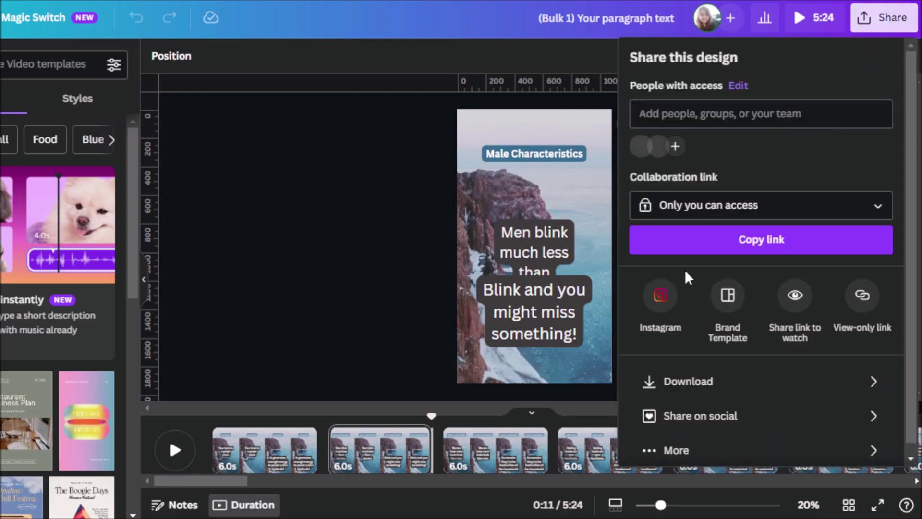
left_click(723, 390)
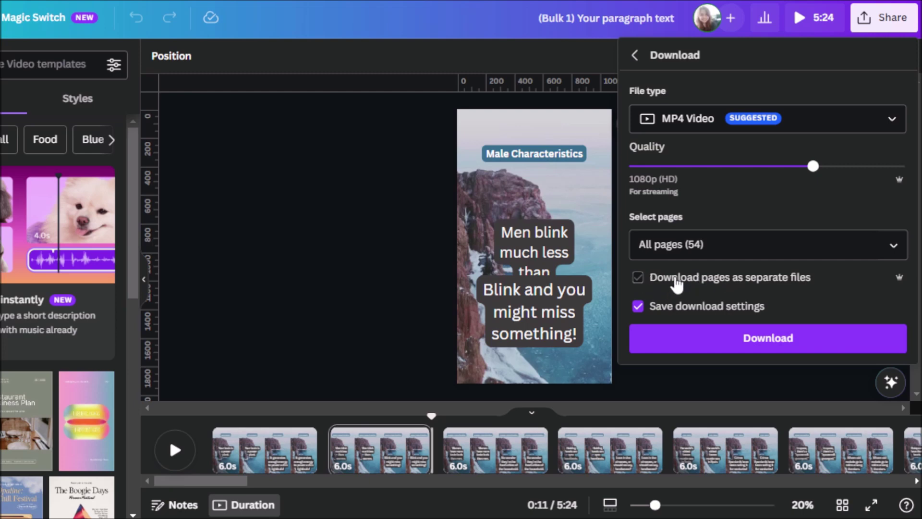
left_click(675, 281)
left_click(269, 223)
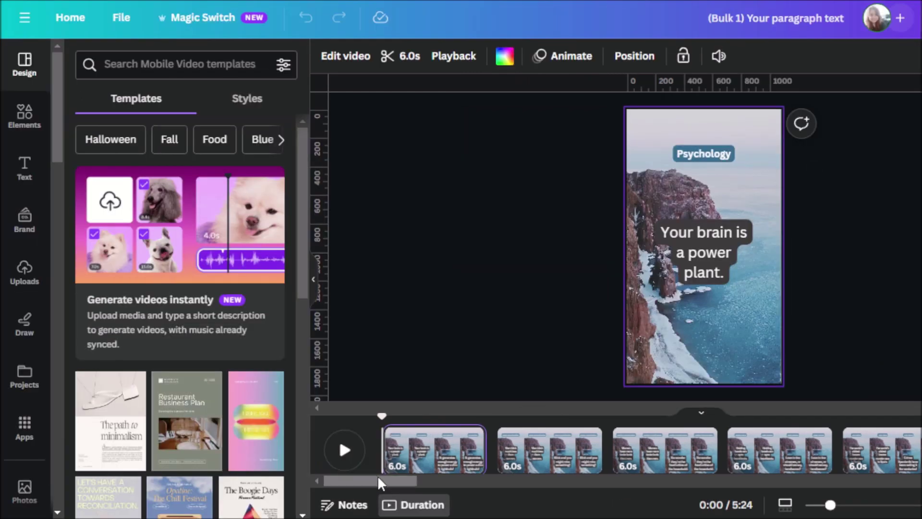
left_click_drag(378, 476, 586, 492)
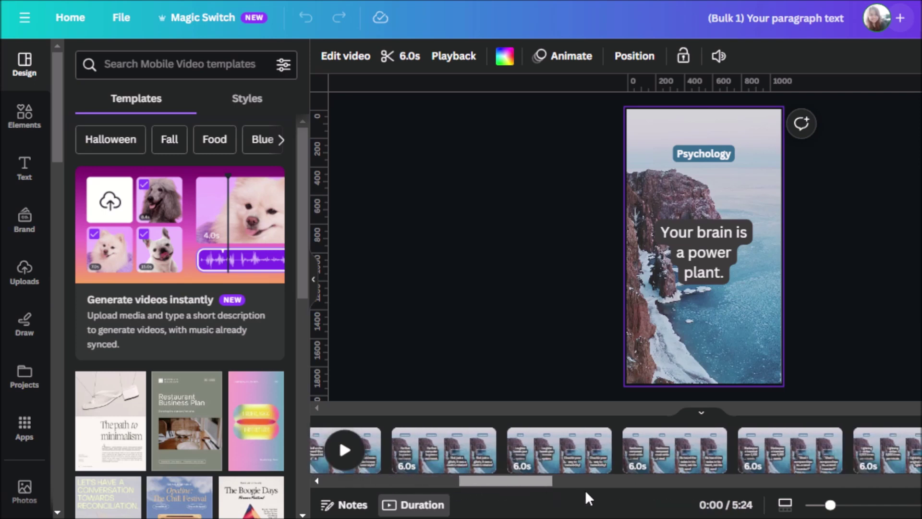
left_click_drag(762, 497, 857, 484)
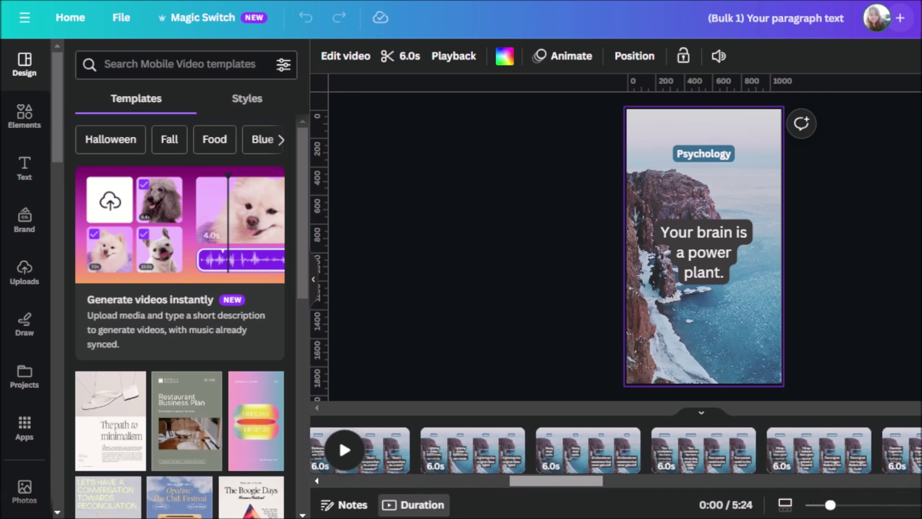